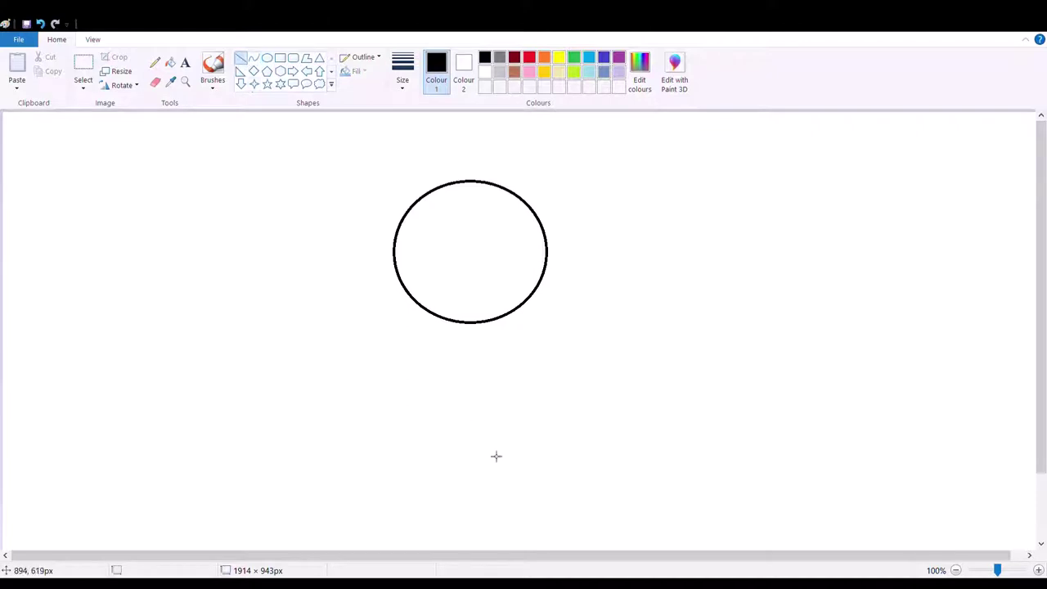
# Step: Draw five connected straight lines beneath the circle to form the sides of the face, the jaw and a flat chin
pyautogui.moveTo(440, 390); pyautogui.dragTo(497, 400)
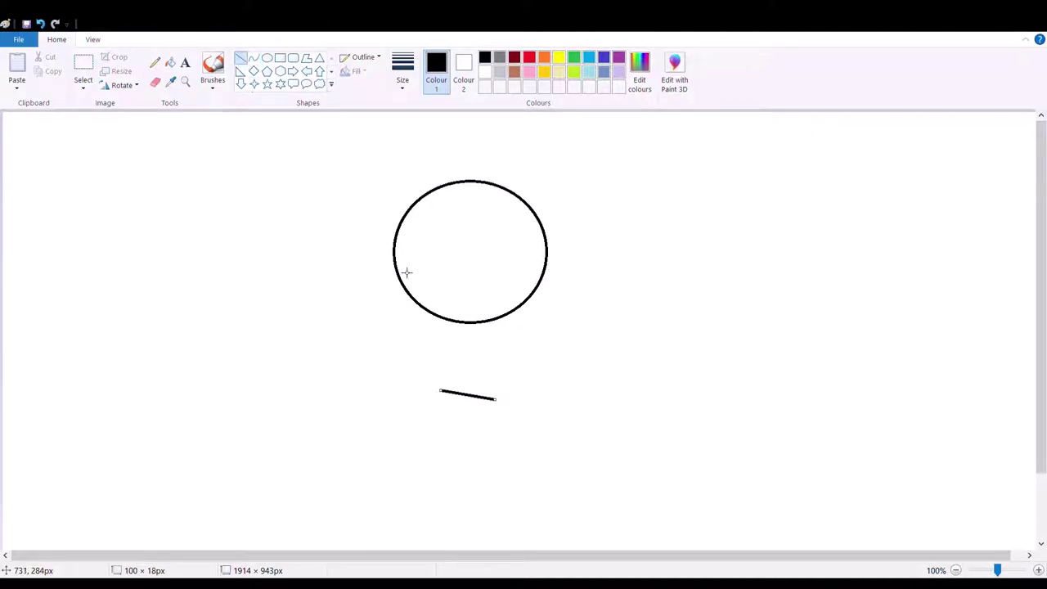
pyautogui.moveTo(399, 265); pyautogui.dragTo(411, 340)
pyautogui.moveTo(441, 391); pyautogui.dragTo(410, 340)
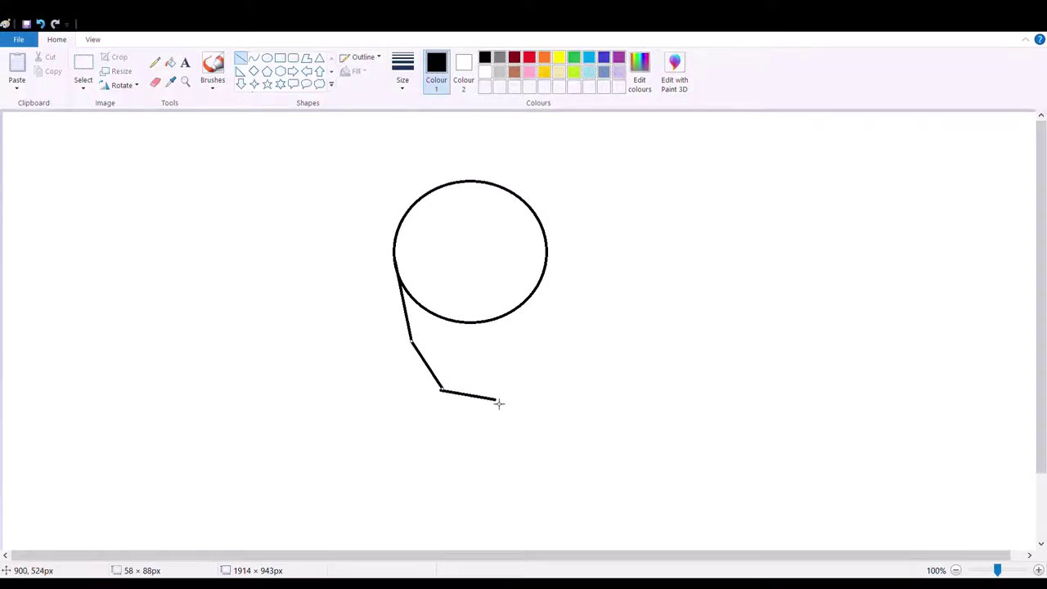
pyautogui.moveTo(495, 399); pyautogui.dragTo(529, 360)
pyautogui.moveTo(546, 260); pyautogui.dragTo(529, 359)
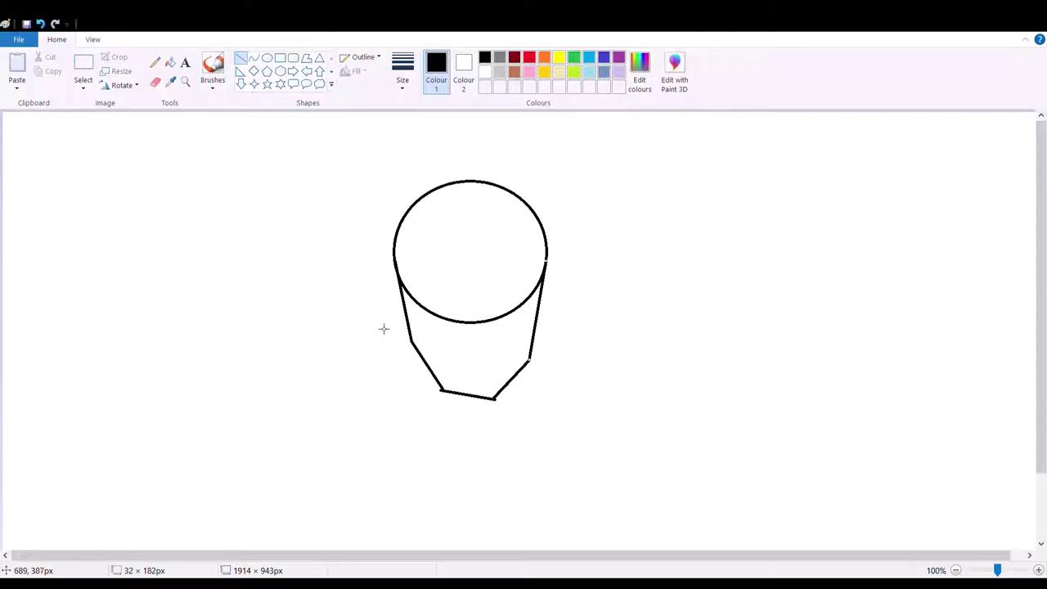
# Step: Draw a high open collar around the jaw, using a slanted straight line and black brush strokes for its folded edges on both sides
pyautogui.moveTo(378, 323)
pyautogui.mouseDown()
pyautogui.moveTo(477, 353)
pyautogui.moveTo(459, 352)
pyautogui.mouseUp()
pyautogui.click(633, 342)
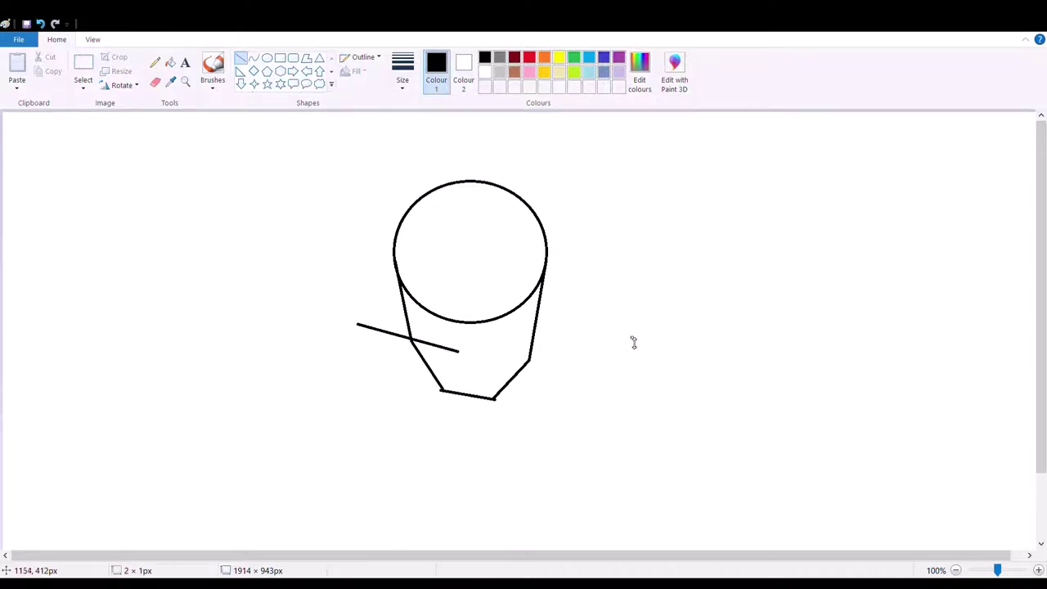
pyautogui.click(212, 70)
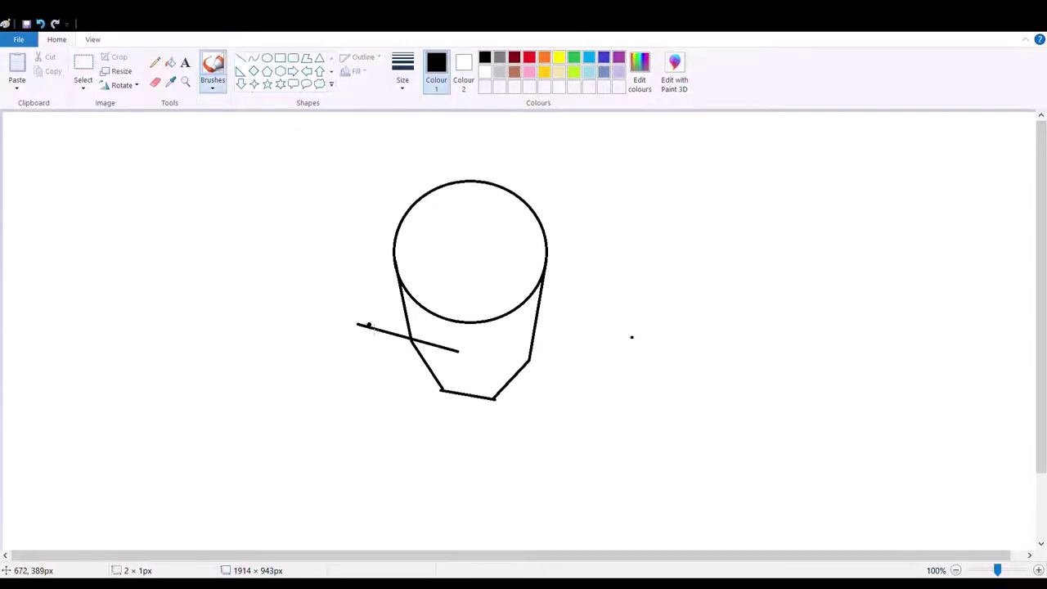
pyautogui.moveTo(357, 324); pyautogui.dragTo(403, 306)
pyautogui.moveTo(459, 352); pyautogui.dragTo(477, 430)
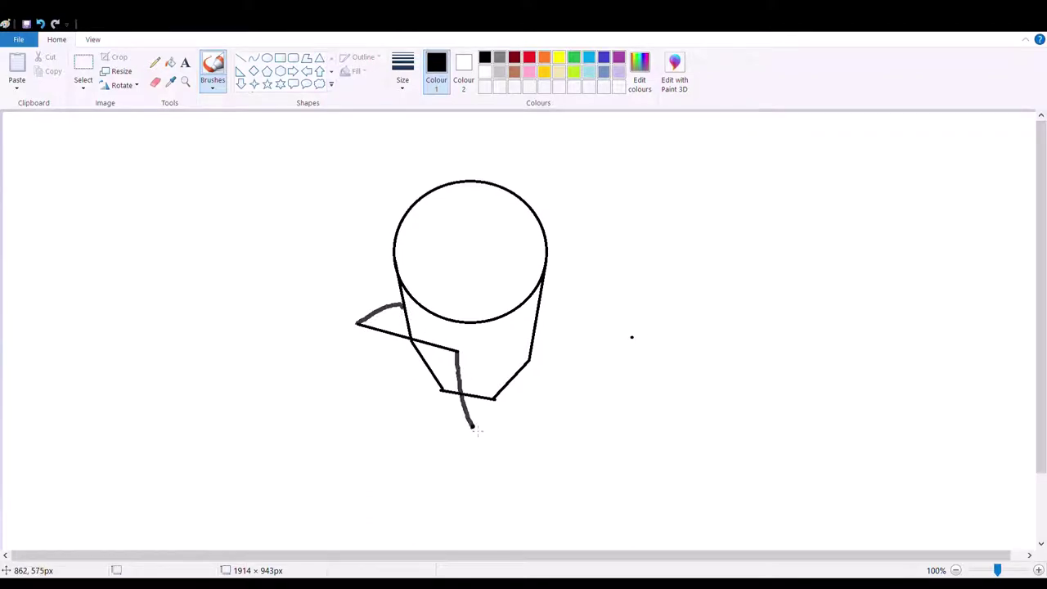
pyautogui.moveTo(537, 327)
pyautogui.mouseDown()
pyautogui.moveTo(576, 353)
pyautogui.moveTo(548, 425)
pyautogui.mouseUp()
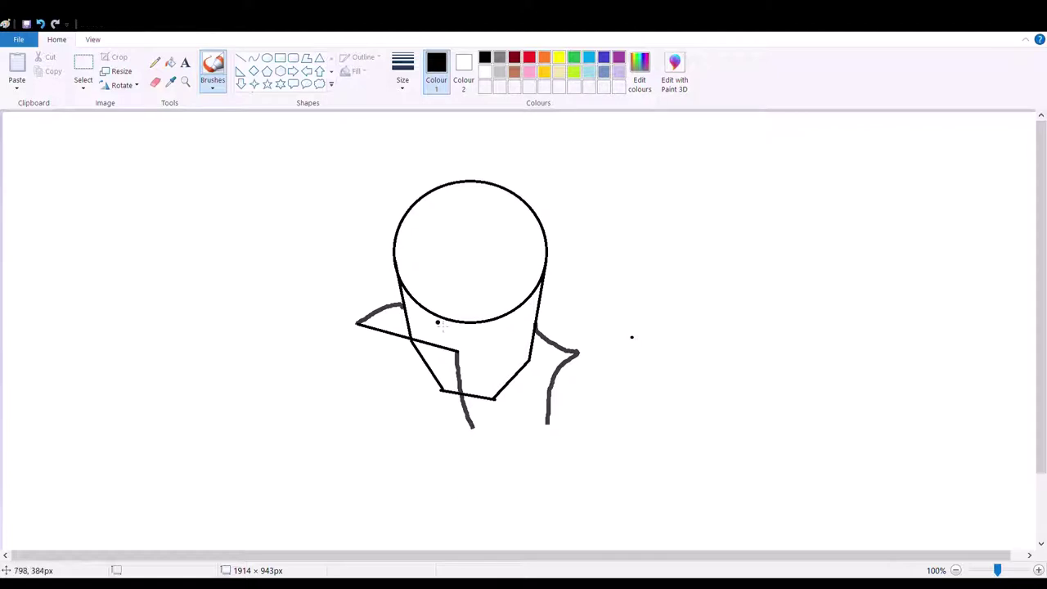
pyautogui.moveTo(443, 352); pyautogui.dragTo(447, 425)
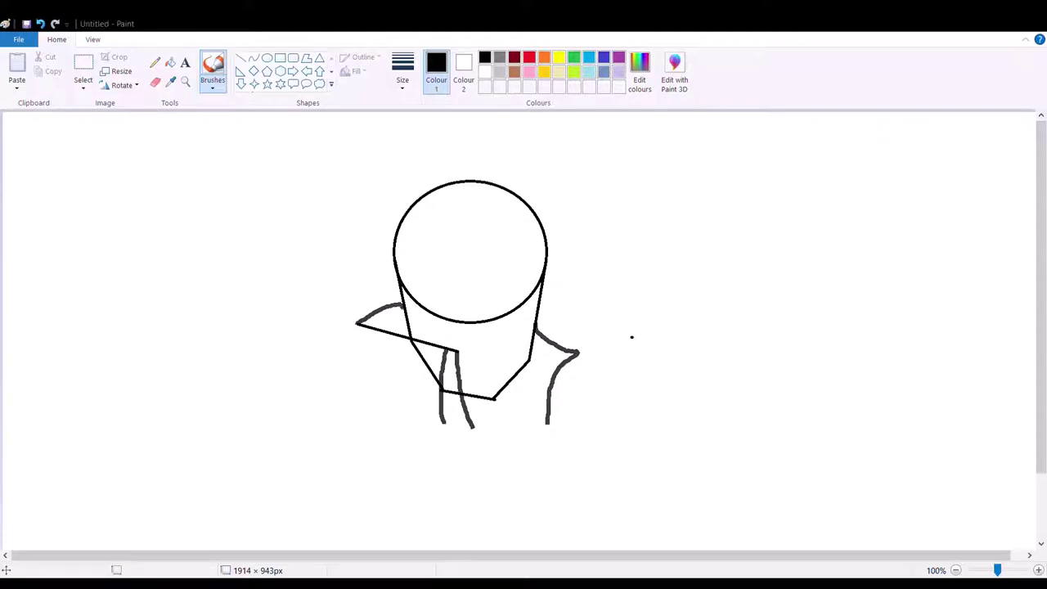
# Step: Brush the collar's outer side and a wide cape across the shoulders, with pointed tips and a double-pointed lower hem
pyautogui.moveTo(356, 324)
pyautogui.mouseDown()
pyautogui.moveTo(364, 415)
pyautogui.moveTo(276, 453)
pyautogui.moveTo(273, 467)
pyautogui.moveTo(332, 473)
pyautogui.moveTo(478, 526)
pyautogui.moveTo(687, 469)
pyautogui.moveTo(630, 433)
pyautogui.moveTo(530, 422)
pyautogui.mouseUp()
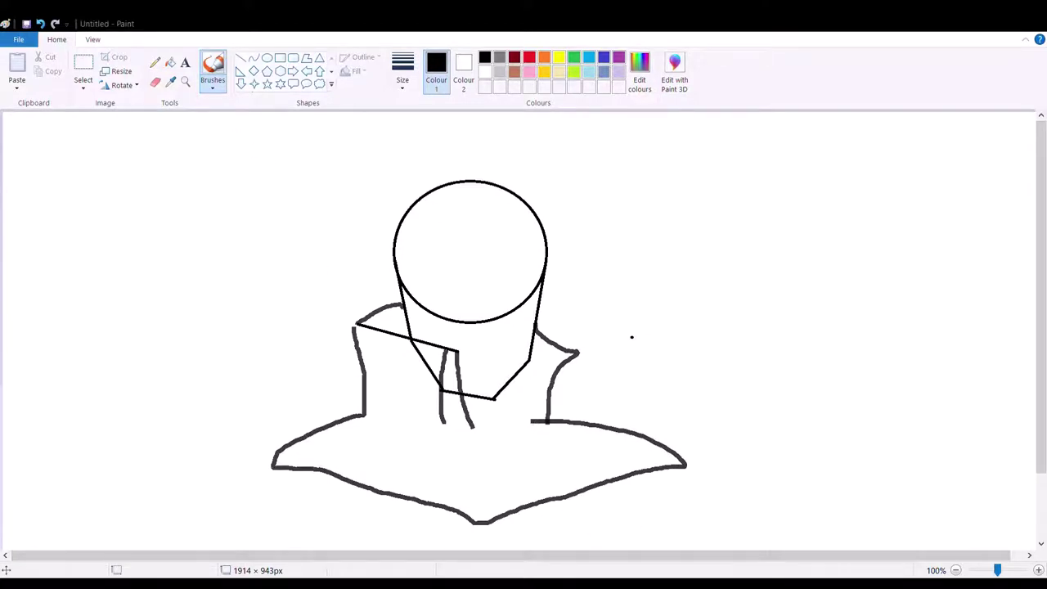
pyautogui.moveTo(639, 436)
pyautogui.mouseDown()
pyautogui.moveTo(719, 447)
pyautogui.moveTo(659, 473)
pyautogui.mouseUp()
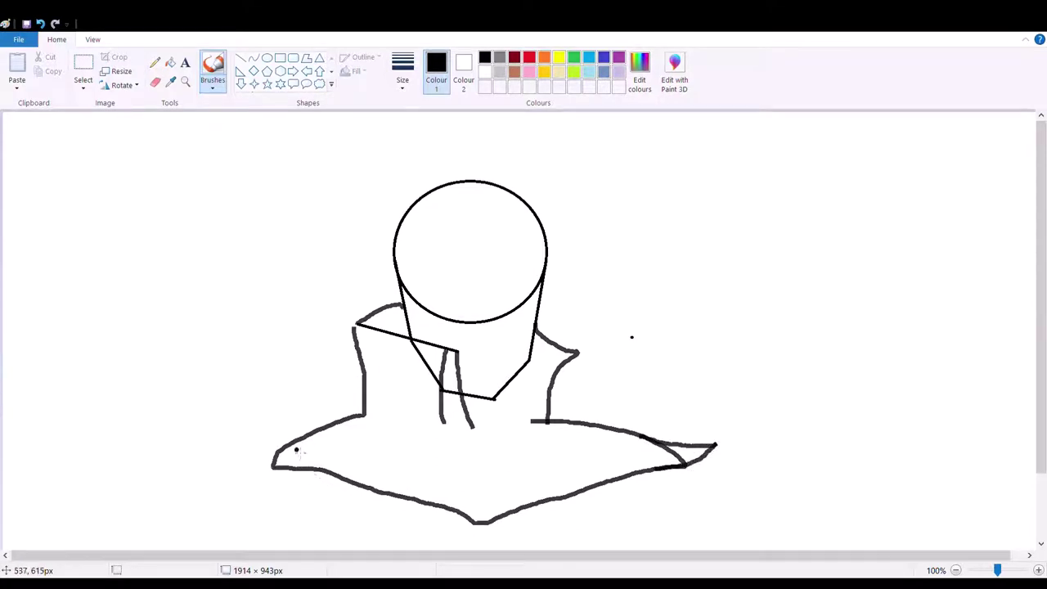
pyautogui.moveTo(290, 445)
pyautogui.mouseDown()
pyautogui.moveTo(237, 451)
pyautogui.moveTo(292, 476)
pyautogui.moveTo(659, 476)
pyautogui.mouseUp()
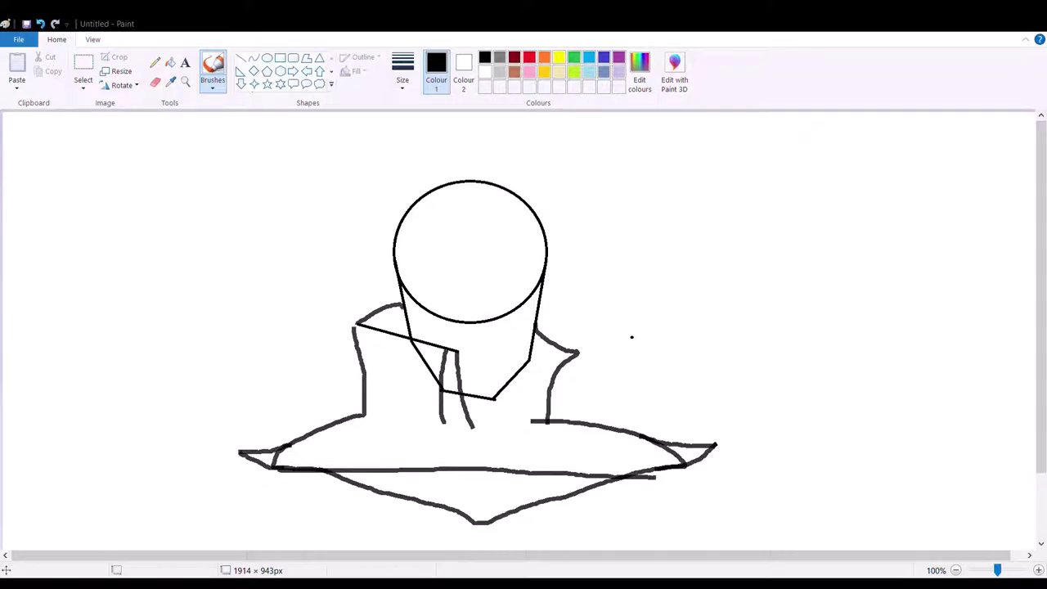
pyautogui.moveTo(486, 469)
pyautogui.mouseDown()
pyautogui.moveTo(413, 517)
pyautogui.moveTo(273, 469)
pyautogui.mouseUp()
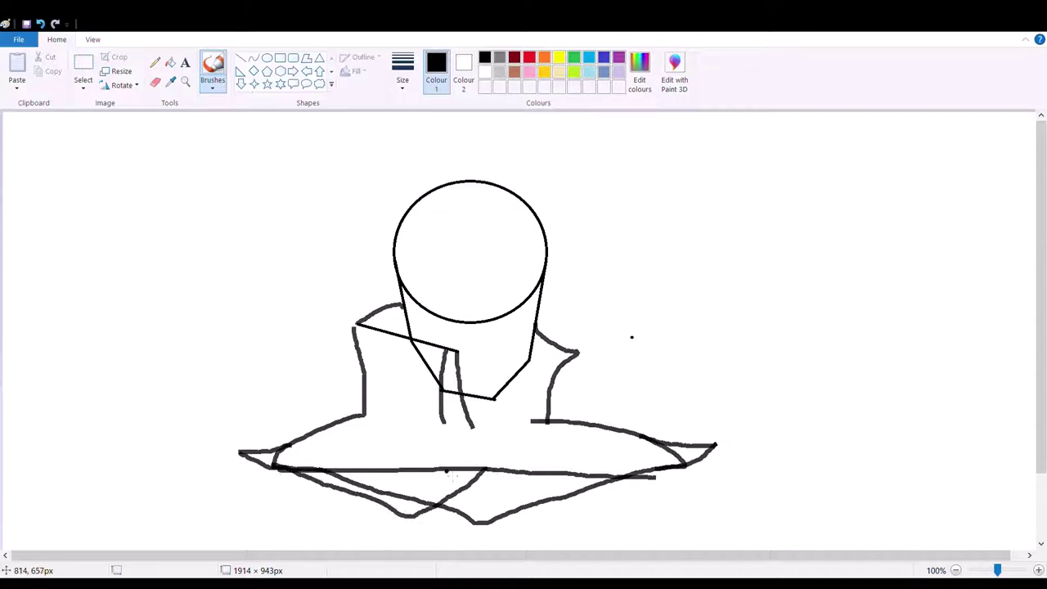
pyautogui.moveTo(717, 445)
pyautogui.mouseDown()
pyautogui.moveTo(630, 494)
pyautogui.moveTo(561, 515)
pyautogui.moveTo(491, 471)
pyautogui.mouseUp()
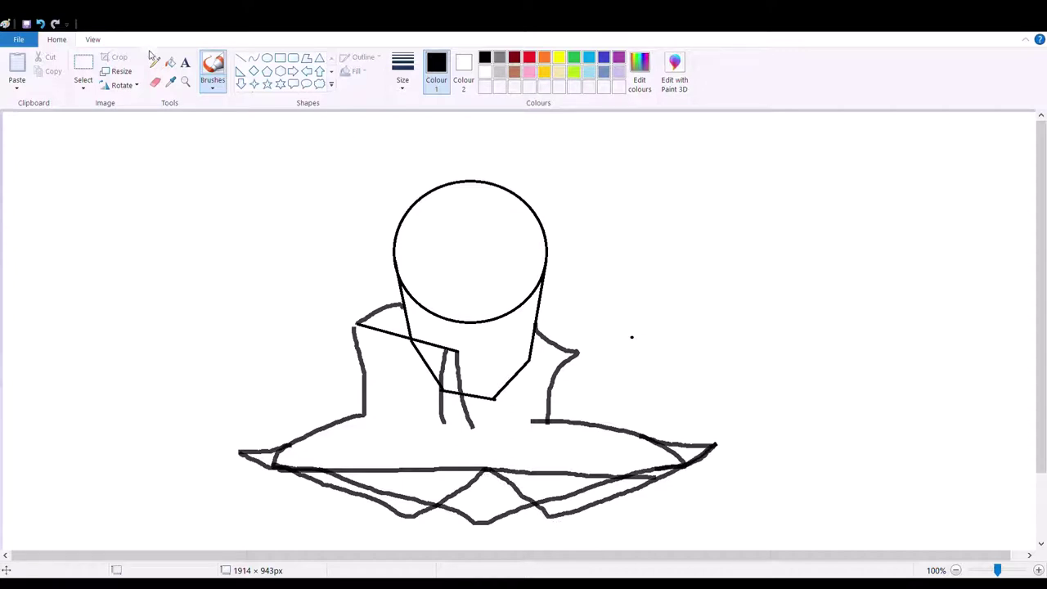
# Step: Erase the overlapping lines inside the collar and the cape, including the inner collar edge and the cape's first central point
pyautogui.click(154, 84)
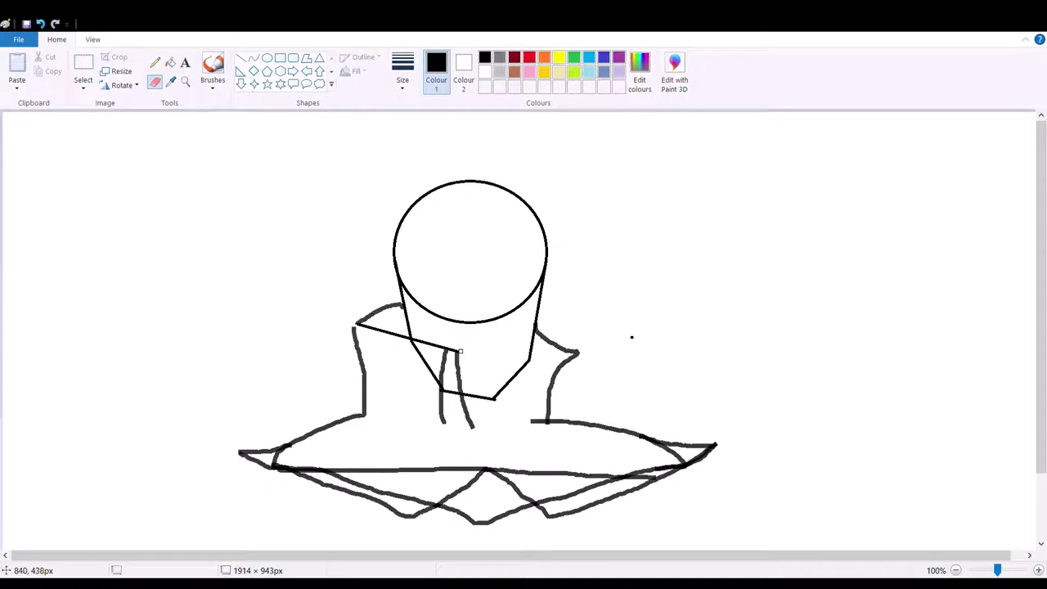
pyautogui.moveTo(456, 353)
pyautogui.mouseDown()
pyautogui.moveTo(472, 419)
pyautogui.moveTo(458, 403)
pyautogui.moveTo(475, 436)
pyautogui.moveTo(461, 399)
pyautogui.mouseUp()
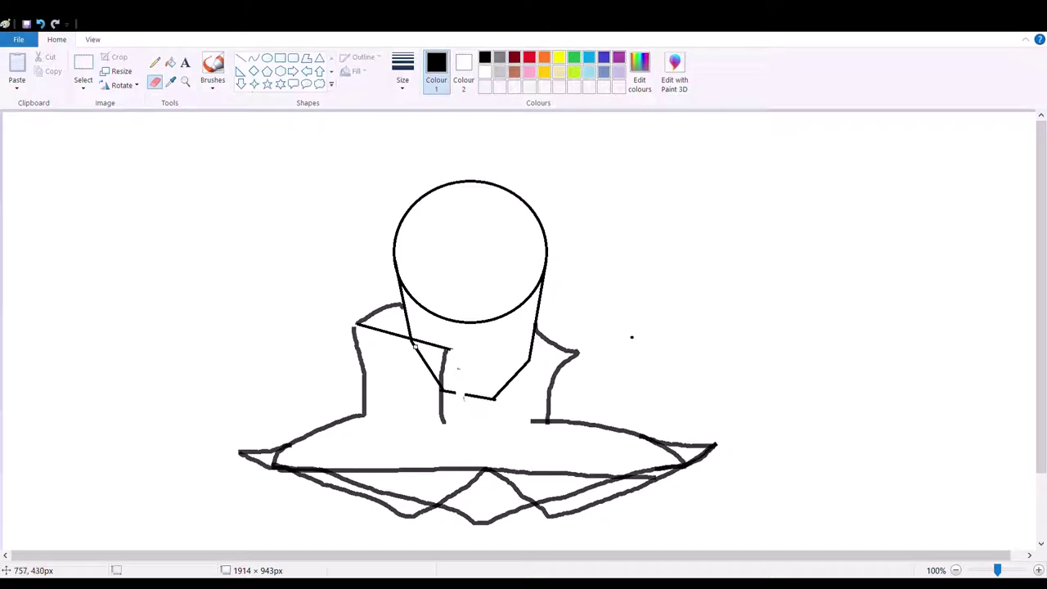
pyautogui.moveTo(415, 347); pyautogui.dragTo(434, 377)
pyautogui.moveTo(277, 459)
pyautogui.mouseDown()
pyautogui.moveTo(472, 470)
pyautogui.moveTo(382, 472)
pyautogui.moveTo(479, 458)
pyautogui.moveTo(394, 476)
pyautogui.moveTo(449, 476)
pyautogui.moveTo(471, 469)
pyautogui.moveTo(298, 474)
pyautogui.moveTo(388, 465)
pyautogui.moveTo(332, 473)
pyautogui.moveTo(390, 494)
pyautogui.mouseUp()
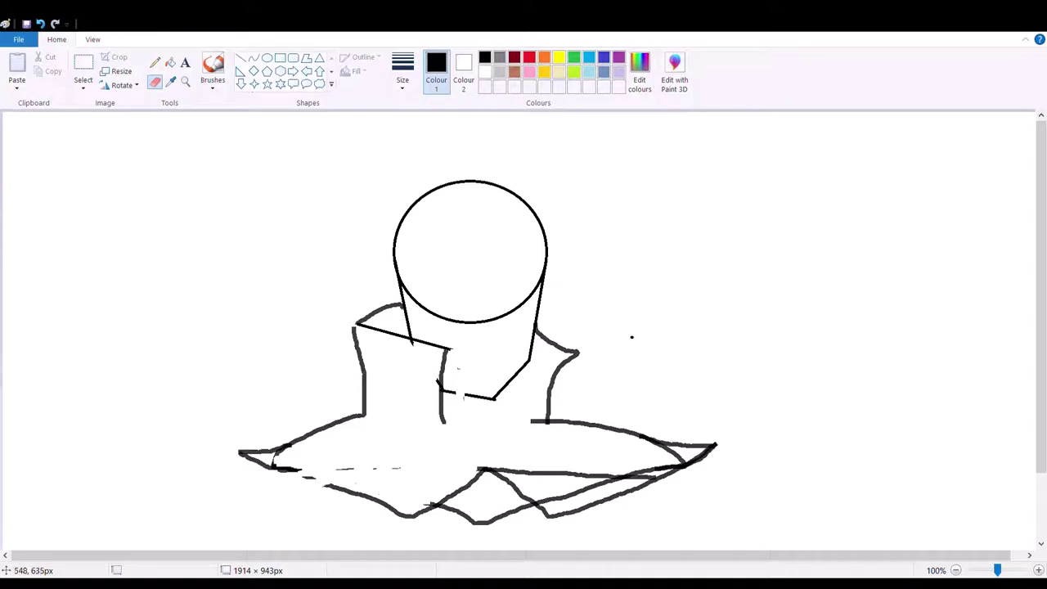
pyautogui.moveTo(256, 452); pyautogui.dragTo(275, 463)
pyautogui.moveTo(551, 507)
pyautogui.mouseDown()
pyautogui.moveTo(473, 522)
pyautogui.moveTo(464, 513)
pyautogui.mouseUp()
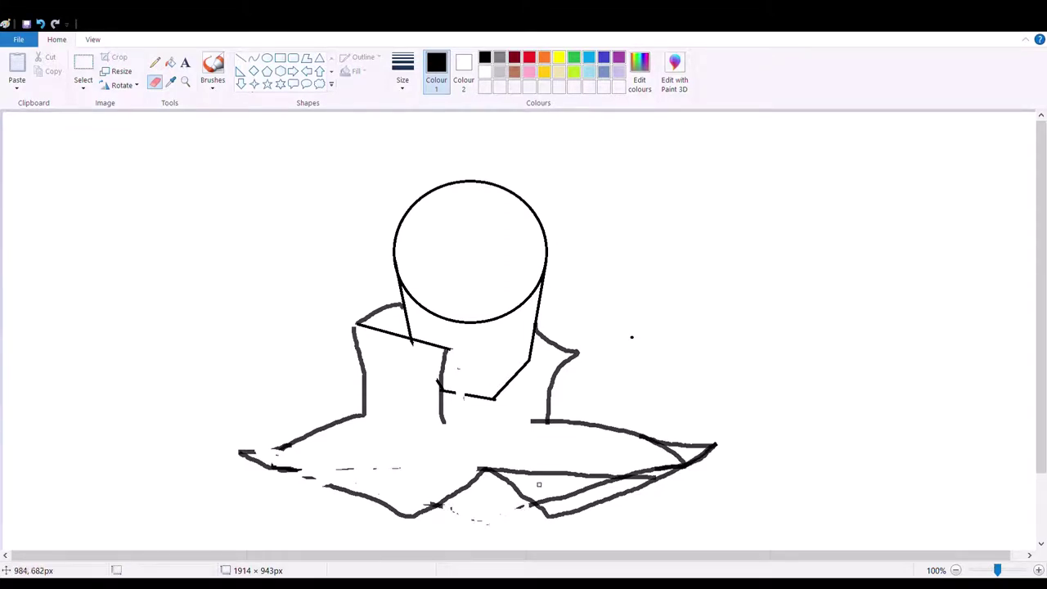
pyautogui.moveTo(667, 448)
pyautogui.mouseDown()
pyautogui.moveTo(681, 461)
pyautogui.moveTo(539, 502)
pyautogui.moveTo(592, 471)
pyautogui.moveTo(510, 472)
pyautogui.moveTo(630, 473)
pyautogui.moveTo(567, 496)
pyautogui.moveTo(582, 475)
pyautogui.moveTo(473, 469)
pyautogui.moveTo(580, 472)
pyautogui.mouseUp()
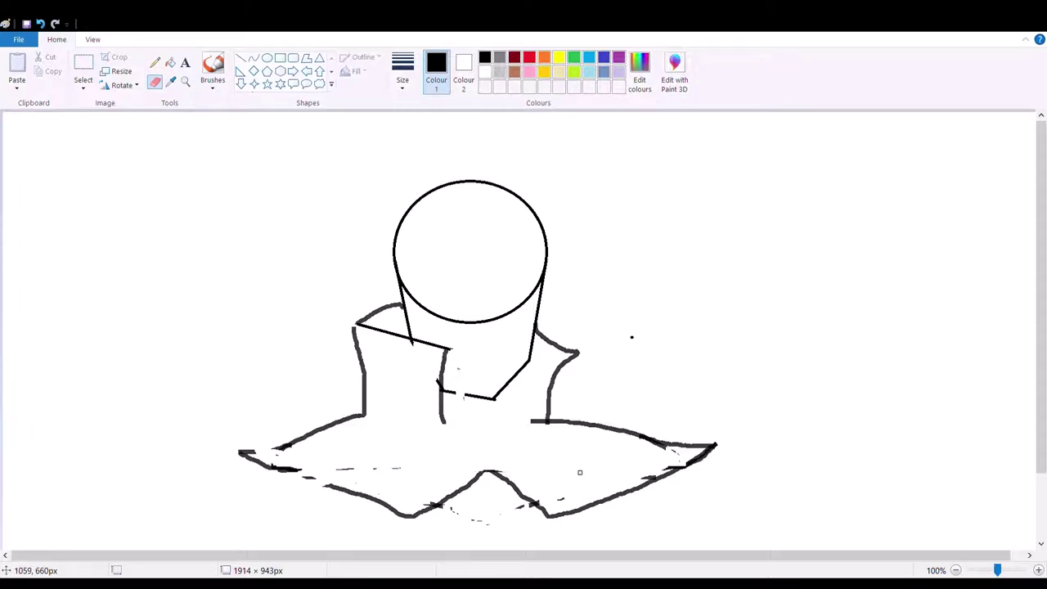
# Step: Redraw the erased gaps in the cape's left tip and lower edge and in the chin line with the black brush
pyautogui.click(212, 67)
pyautogui.moveTo(262, 440)
pyautogui.mouseDown()
pyautogui.moveTo(288, 441)
pyautogui.moveTo(237, 454)
pyautogui.mouseUp()
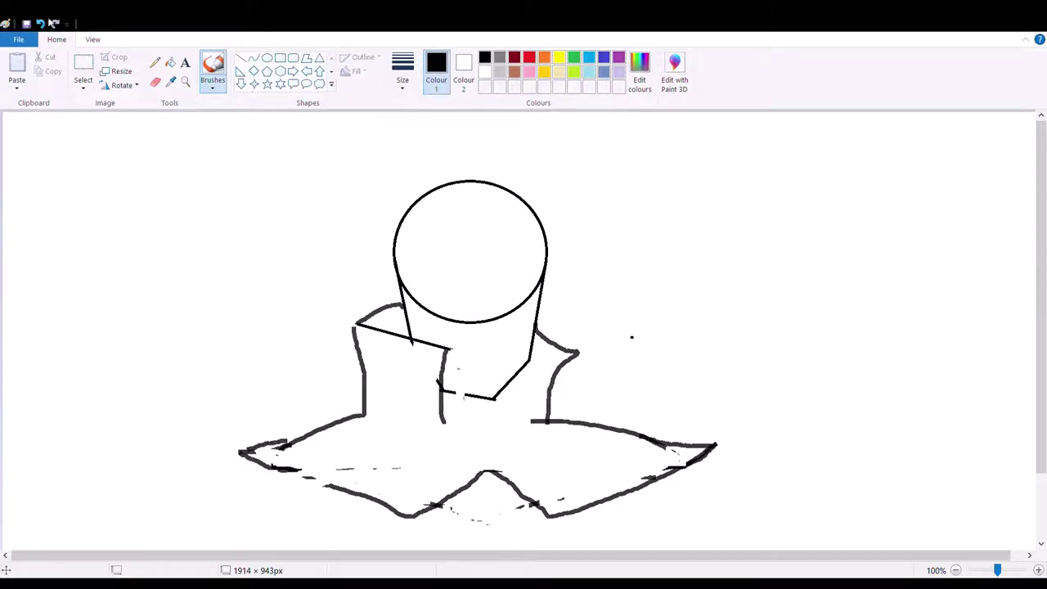
pyautogui.hotkey('ctrl', 'z')
pyautogui.moveTo(244, 451); pyautogui.dragTo(294, 442)
pyautogui.moveTo(350, 495); pyautogui.dragTo(296, 471)
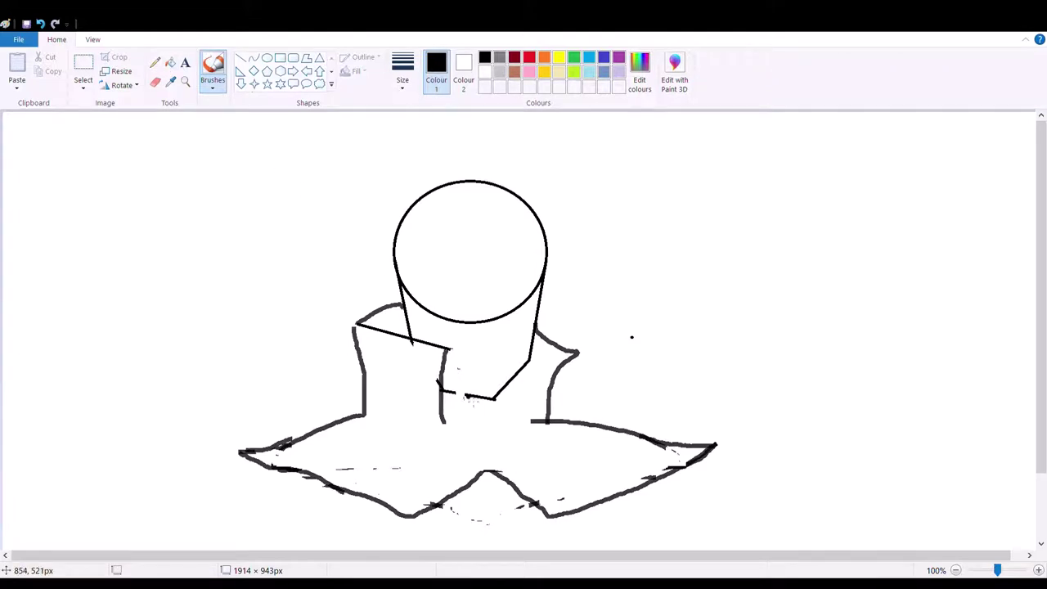
pyautogui.moveTo(468, 397); pyautogui.dragTo(433, 388)
# Step: Erase the lower arc of the circle that crosses the face
pyautogui.click(154, 82)
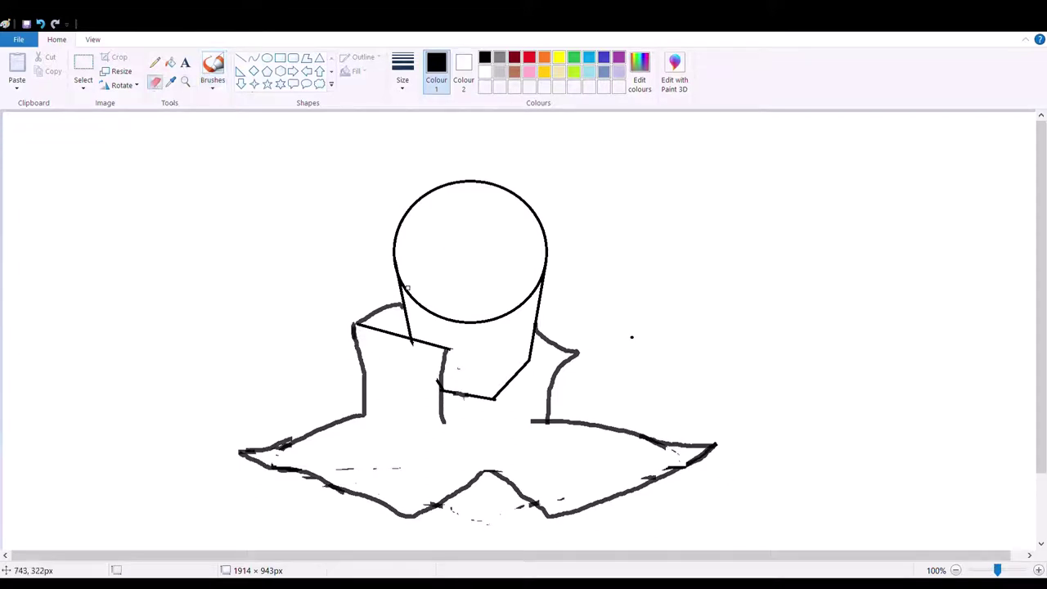
pyautogui.moveTo(438, 312); pyautogui.dragTo(406, 289)
pyautogui.moveTo(464, 318)
pyautogui.mouseDown()
pyautogui.moveTo(431, 312)
pyautogui.moveTo(513, 313)
pyautogui.moveTo(537, 287)
pyautogui.moveTo(483, 322)
pyautogui.moveTo(458, 322)
pyautogui.mouseUp()
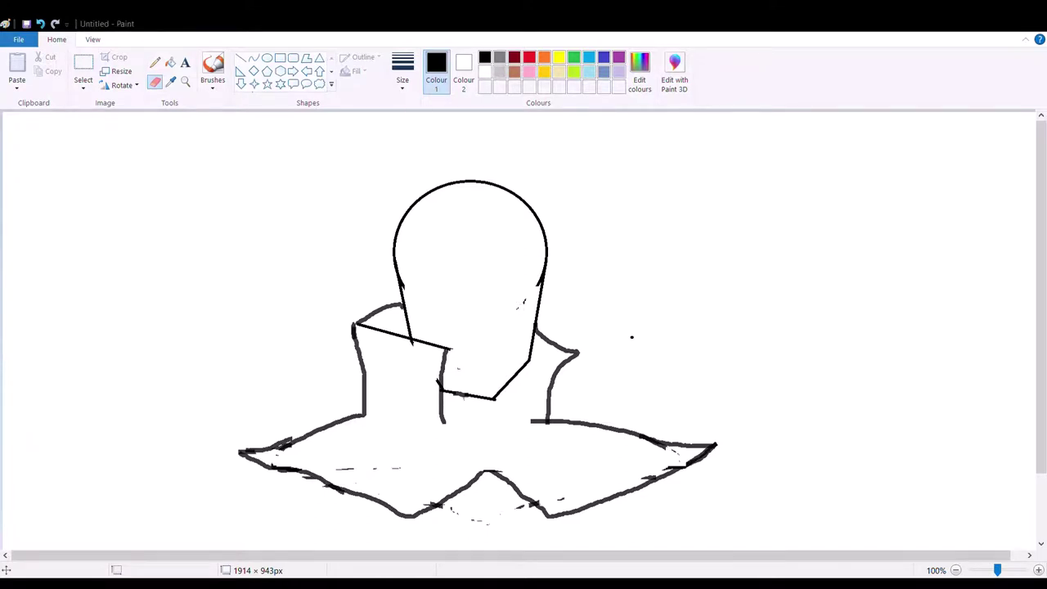
# Step: Brush two slightly curved lines across the head to form a visor band over the eyes
pyautogui.click(211, 67)
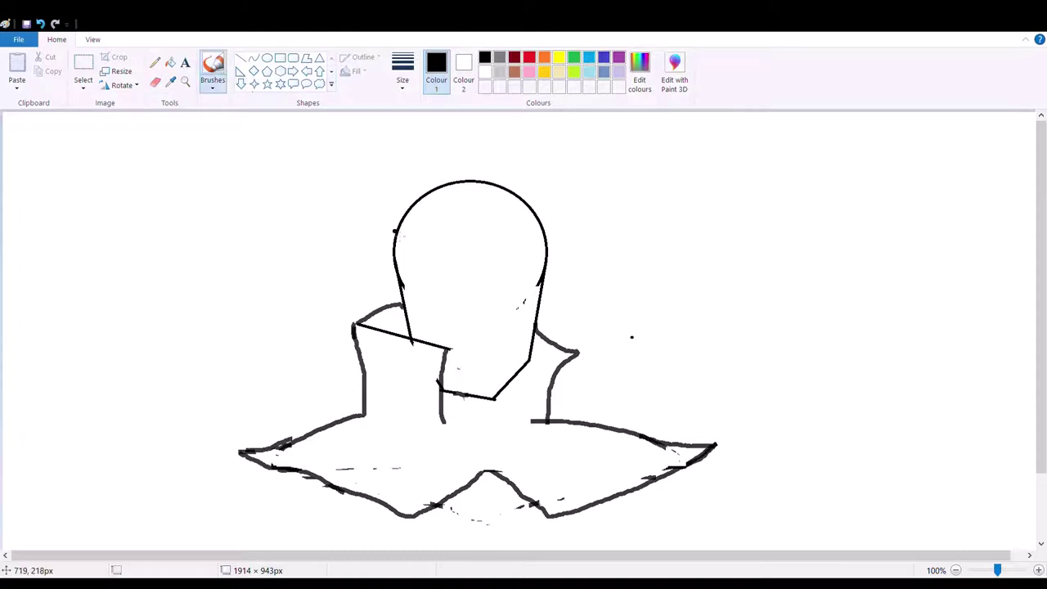
pyautogui.click(394, 242)
pyautogui.moveTo(400, 256); pyautogui.dragTo(550, 255)
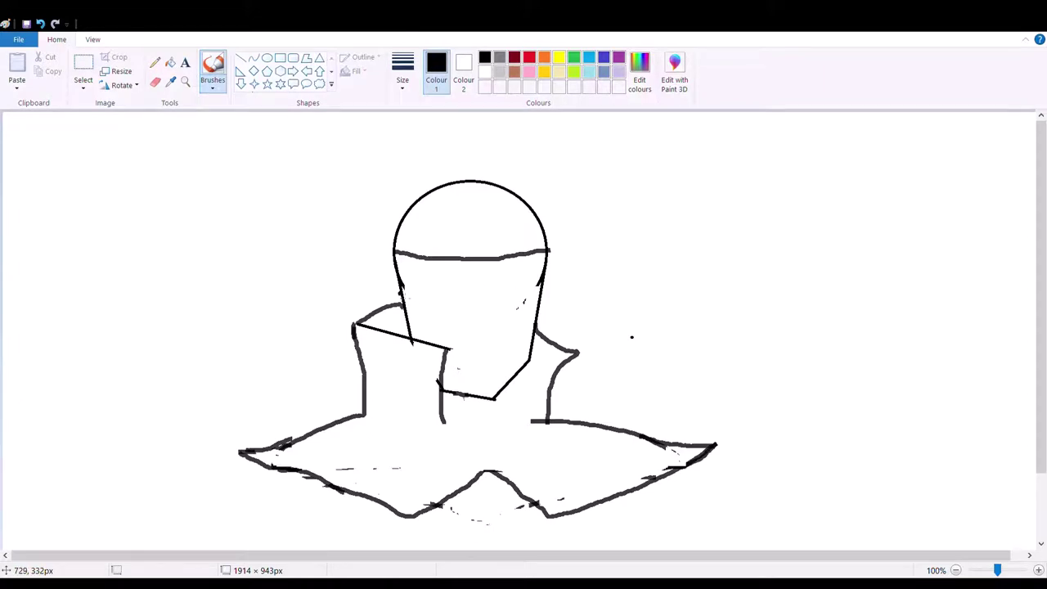
pyautogui.moveTo(402, 295); pyautogui.dragTo(542, 295)
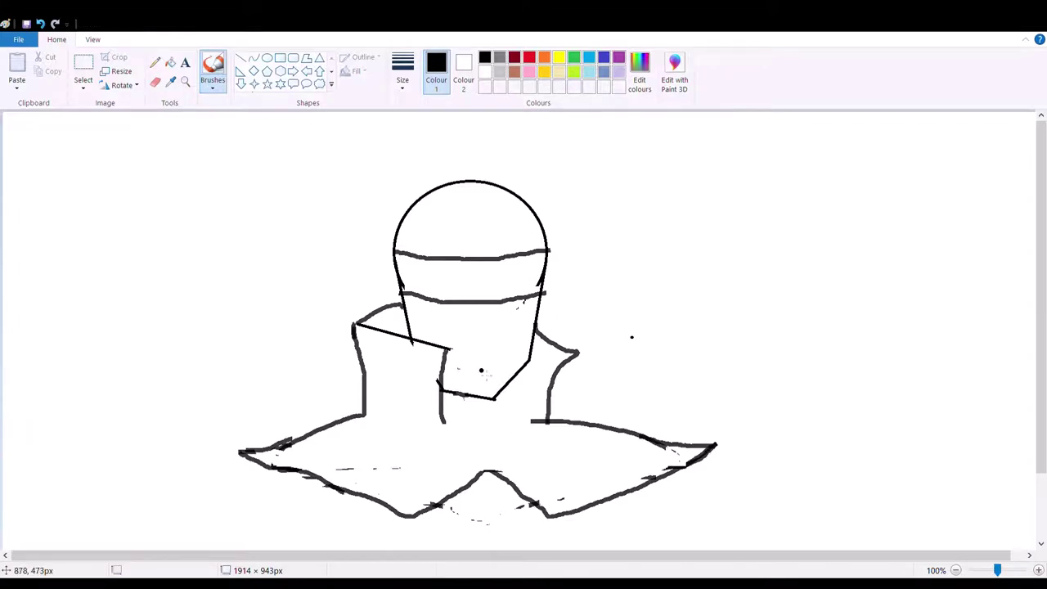
# Step: Draw the cheek lines and a wide grinning mouth with jagged upper and lower teeth, undoing the stray stroke at the mouth's corner
pyautogui.moveTo(424, 300); pyautogui.dragTo(410, 328)
pyautogui.moveTo(524, 298); pyautogui.dragTo(524, 362)
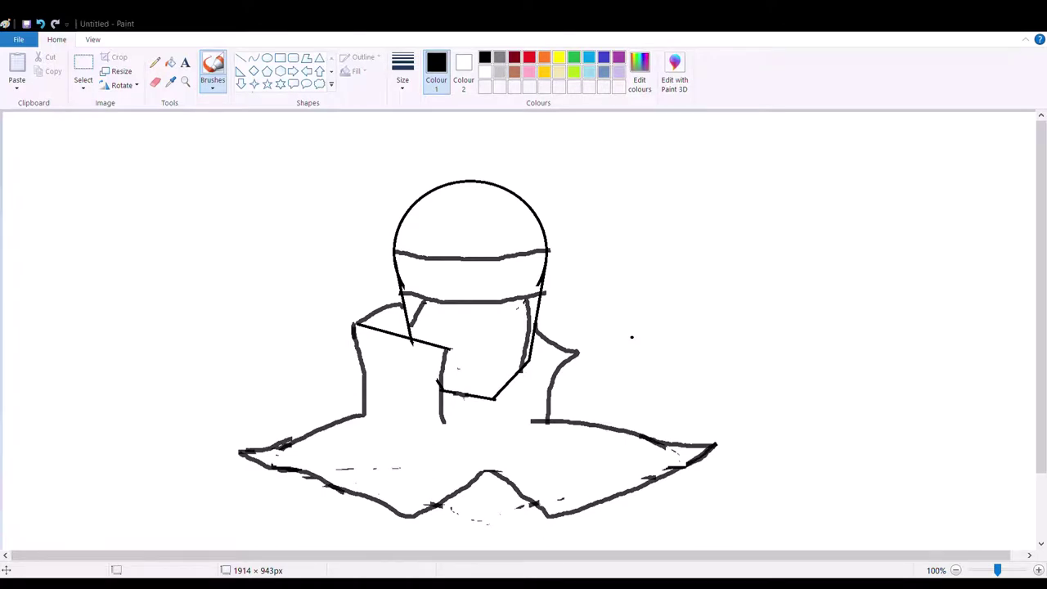
pyautogui.moveTo(430, 315)
pyautogui.mouseDown()
pyautogui.moveTo(480, 331)
pyautogui.moveTo(521, 322)
pyautogui.moveTo(515, 350)
pyautogui.moveTo(471, 368)
pyautogui.moveTo(455, 366)
pyautogui.moveTo(422, 320)
pyautogui.moveTo(429, 313)
pyautogui.moveTo(429, 324)
pyautogui.moveTo(499, 341)
pyautogui.mouseUp()
pyautogui.moveTo(513, 341)
pyautogui.mouseDown()
pyautogui.moveTo(477, 362)
pyautogui.moveTo(463, 357)
pyautogui.mouseUp()
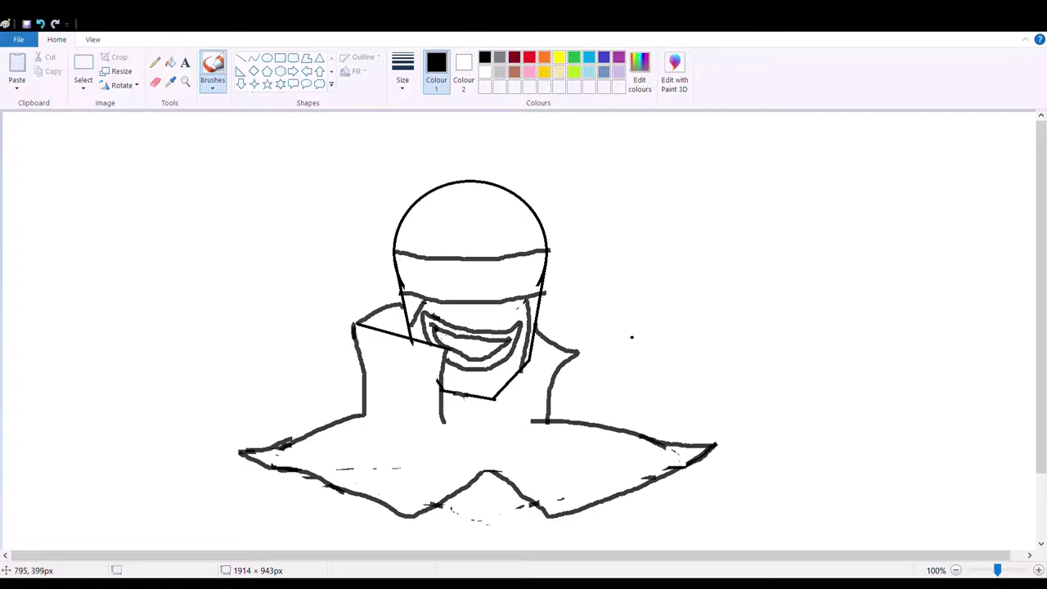
pyautogui.moveTo(437, 334); pyautogui.dragTo(503, 345)
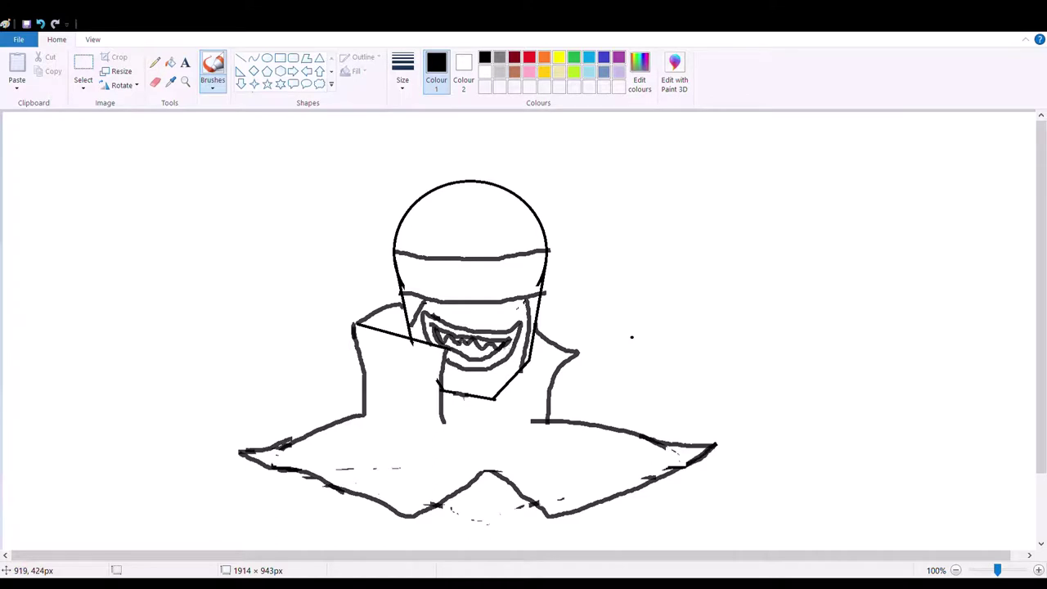
pyautogui.moveTo(435, 350)
pyautogui.mouseDown()
pyautogui.moveTo(463, 342)
pyautogui.moveTo(464, 363)
pyautogui.moveTo(478, 348)
pyautogui.moveTo(491, 363)
pyautogui.moveTo(488, 347)
pyautogui.mouseUp()
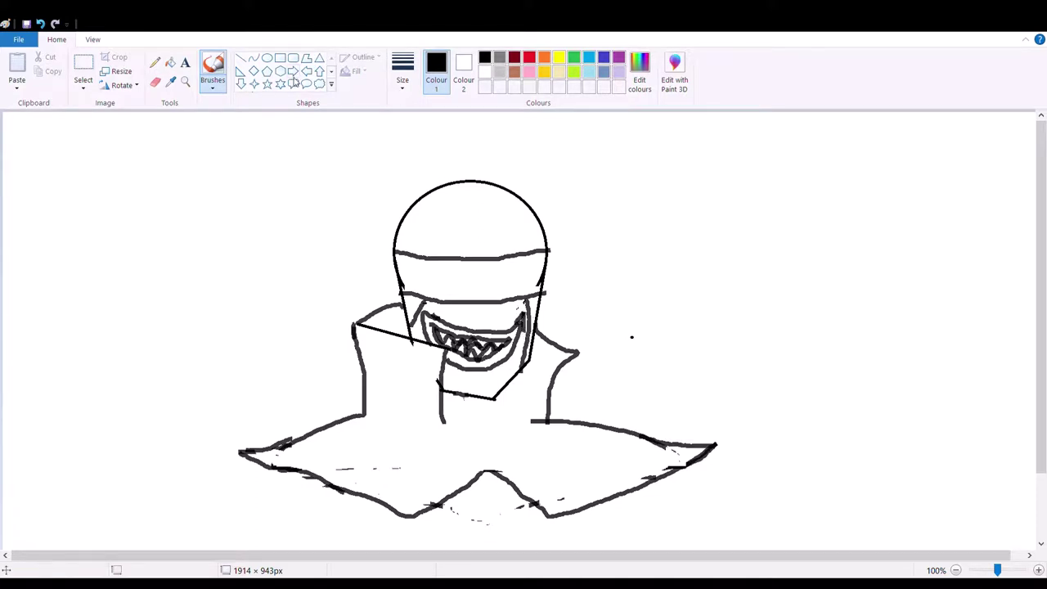
pyautogui.click(40, 23)
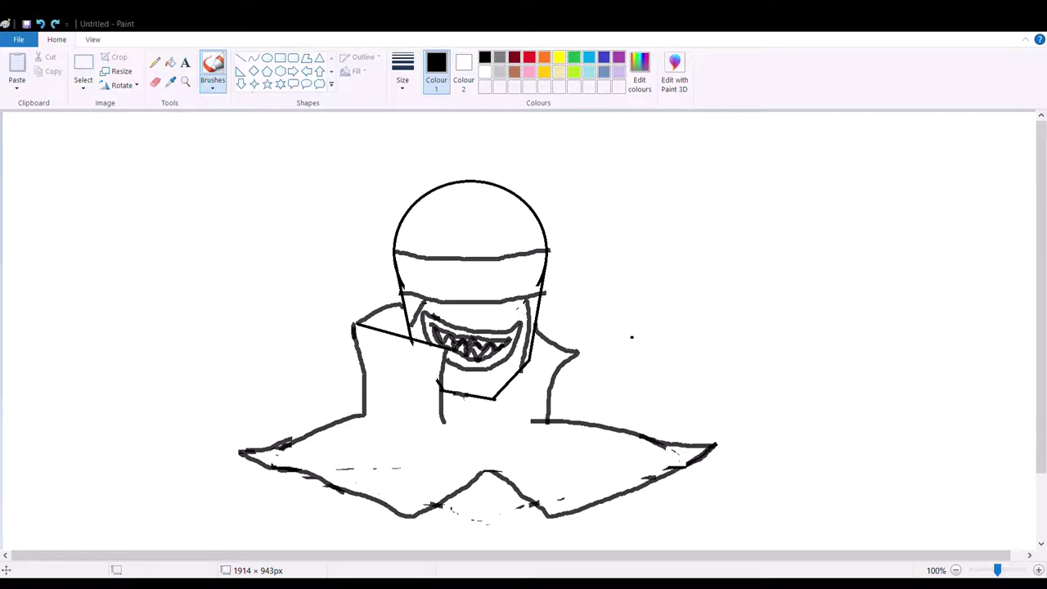
# Step: Draw two tall, pointed bat ears rising from the sides of the head
pyautogui.moveTo(409, 255)
pyautogui.mouseDown()
pyautogui.moveTo(419, 131)
pyautogui.moveTo(400, 205)
pyautogui.moveTo(399, 253)
pyautogui.mouseUp()
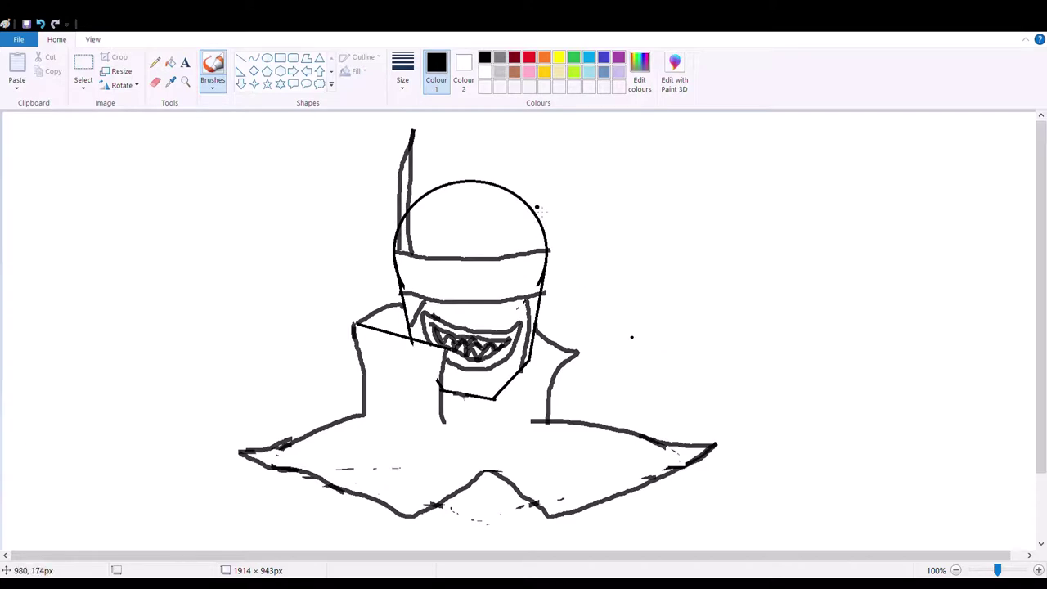
pyautogui.moveTo(538, 213)
pyautogui.mouseDown()
pyautogui.moveTo(544, 141)
pyautogui.moveTo(548, 284)
pyautogui.mouseUp()
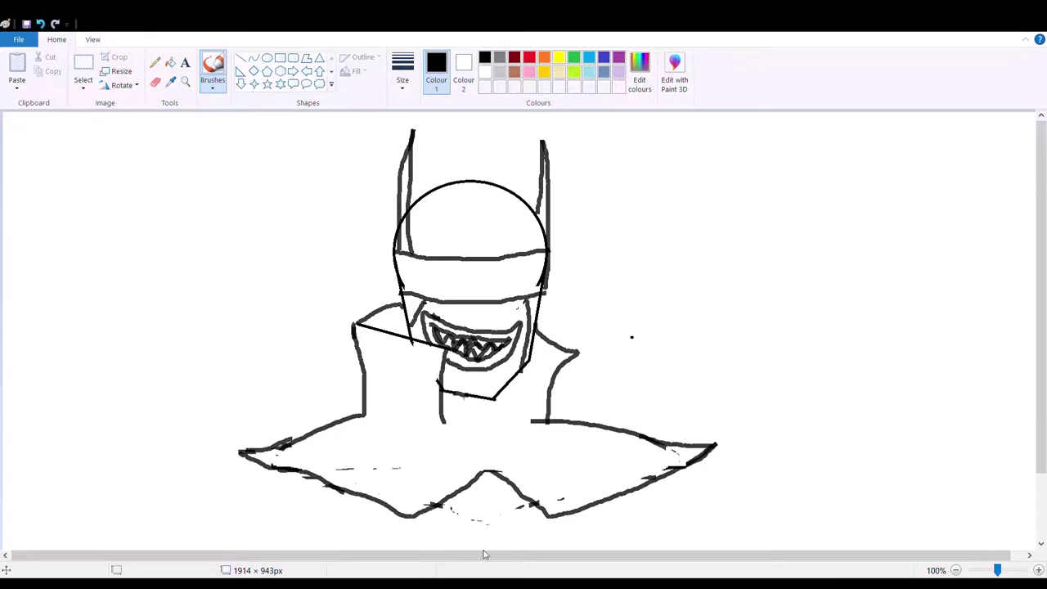
# Step: Draw closed spikes along the visor and at both its ends, and add a curved crown line between the ears
pyautogui.moveTo(392, 260)
pyautogui.mouseDown()
pyautogui.moveTo(377, 283)
pyautogui.moveTo(392, 265)
pyautogui.moveTo(408, 268)
pyautogui.moveTo(403, 289)
pyautogui.moveTo(425, 276)
pyautogui.moveTo(443, 302)
pyautogui.moveTo(485, 282)
pyautogui.moveTo(507, 289)
pyautogui.moveTo(508, 267)
pyautogui.moveTo(458, 278)
pyautogui.moveTo(547, 282)
pyautogui.mouseUp()
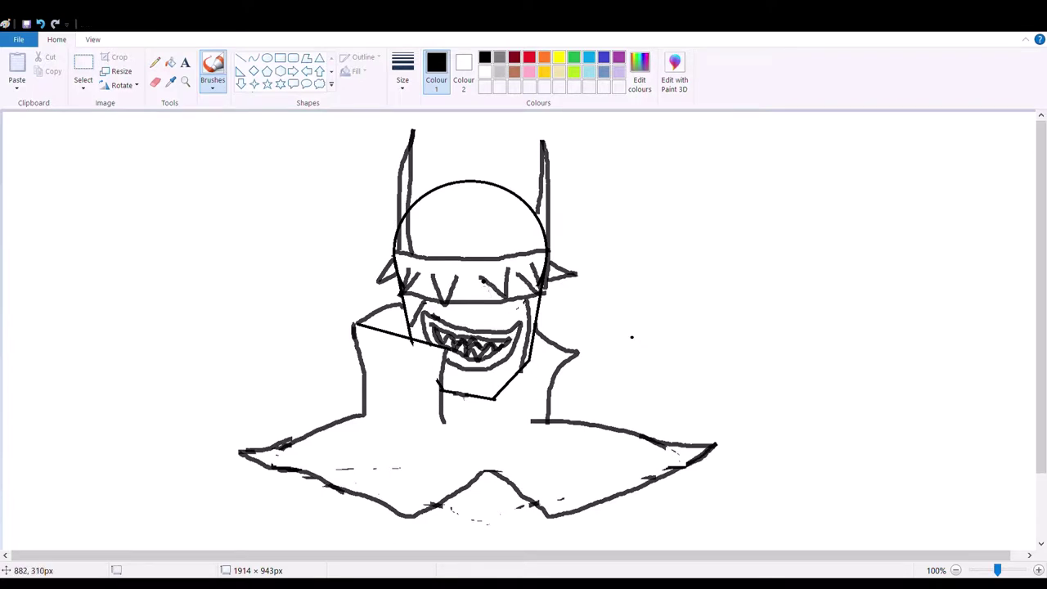
pyautogui.moveTo(485, 283)
pyautogui.mouseDown()
pyautogui.moveTo(509, 274)
pyautogui.moveTo(458, 273)
pyautogui.moveTo(461, 282)
pyautogui.moveTo(412, 269)
pyautogui.mouseUp()
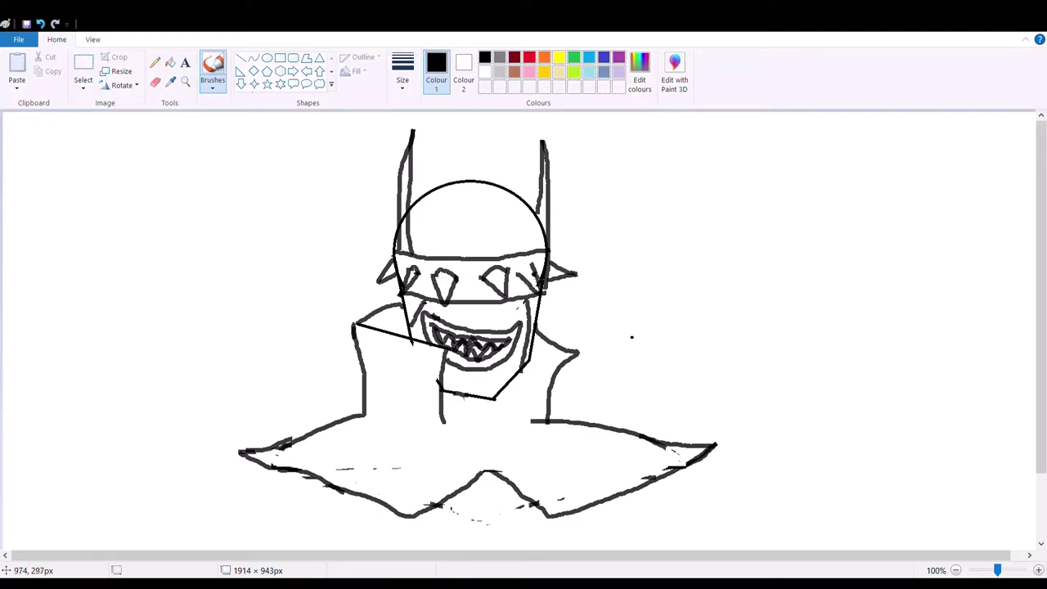
pyautogui.moveTo(519, 280); pyautogui.dragTo(525, 267)
pyautogui.moveTo(539, 213)
pyautogui.mouseDown()
pyautogui.moveTo(488, 197)
pyautogui.moveTo(431, 204)
pyautogui.moveTo(409, 219)
pyautogui.mouseUp()
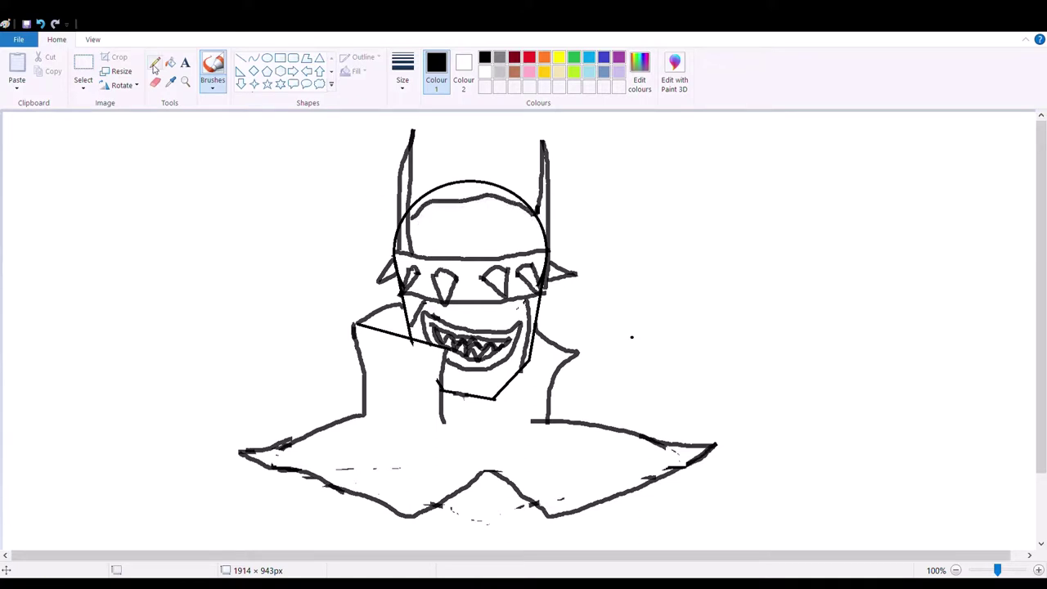
# Step: Undo the curved crown line and draw a straight horizontal line across the top of the head instead
pyautogui.click(40, 24)
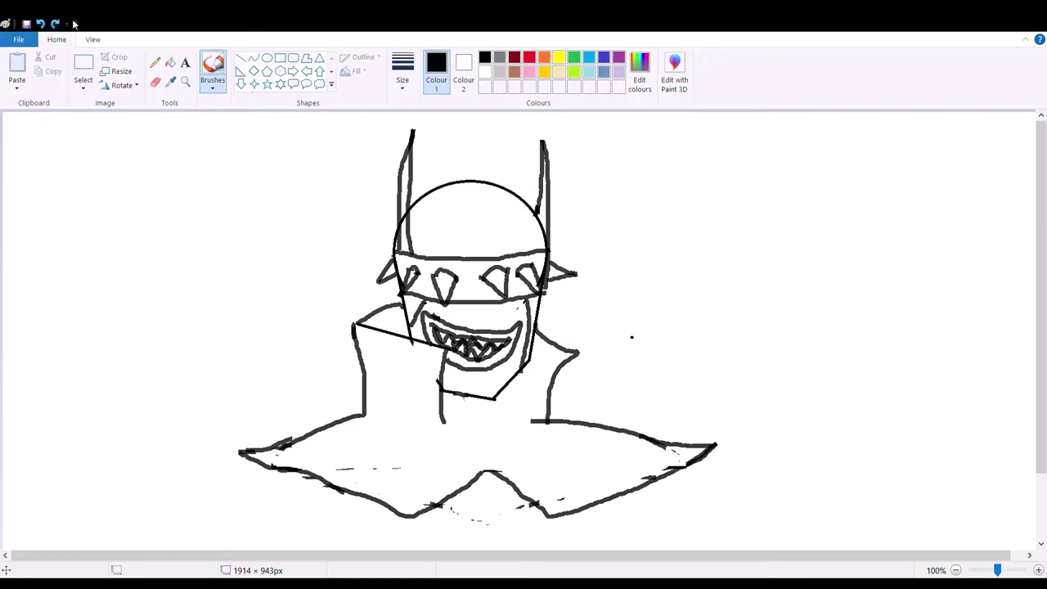
pyautogui.click(241, 58)
pyautogui.moveTo(431, 193)
pyautogui.mouseDown()
pyautogui.moveTo(528, 194)
pyautogui.moveTo(495, 201)
pyautogui.moveTo(515, 198)
pyautogui.mouseUp()
pyautogui.click(638, 190)
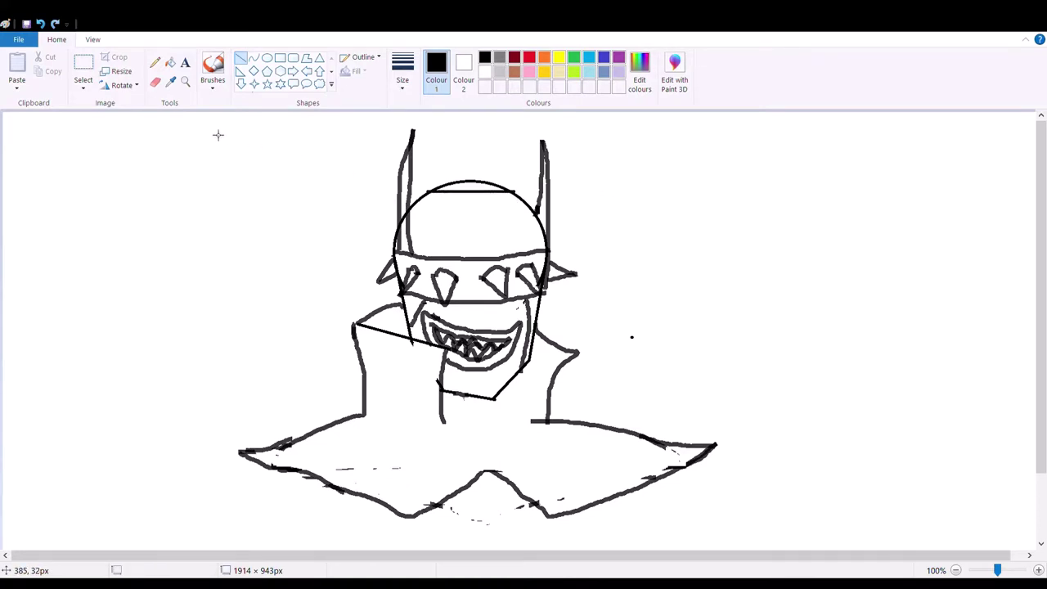
# Step: Erase the head arc above the straight crown line and brush over the gap erased in the neighbouring ear's outline
pyautogui.click(154, 82)
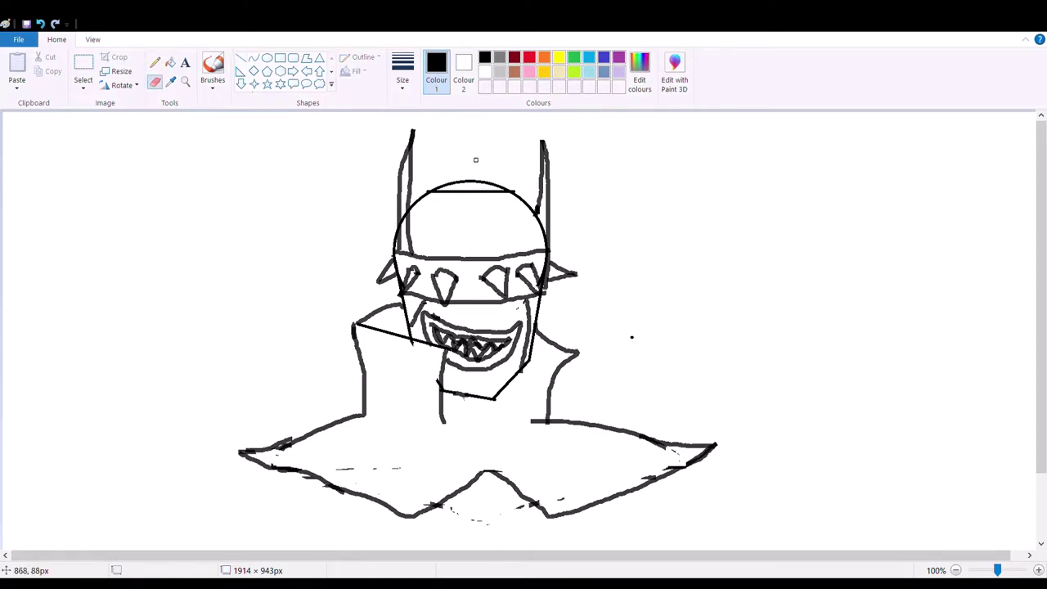
pyautogui.moveTo(511, 184); pyautogui.dragTo(449, 182)
pyautogui.moveTo(482, 180); pyautogui.dragTo(493, 170)
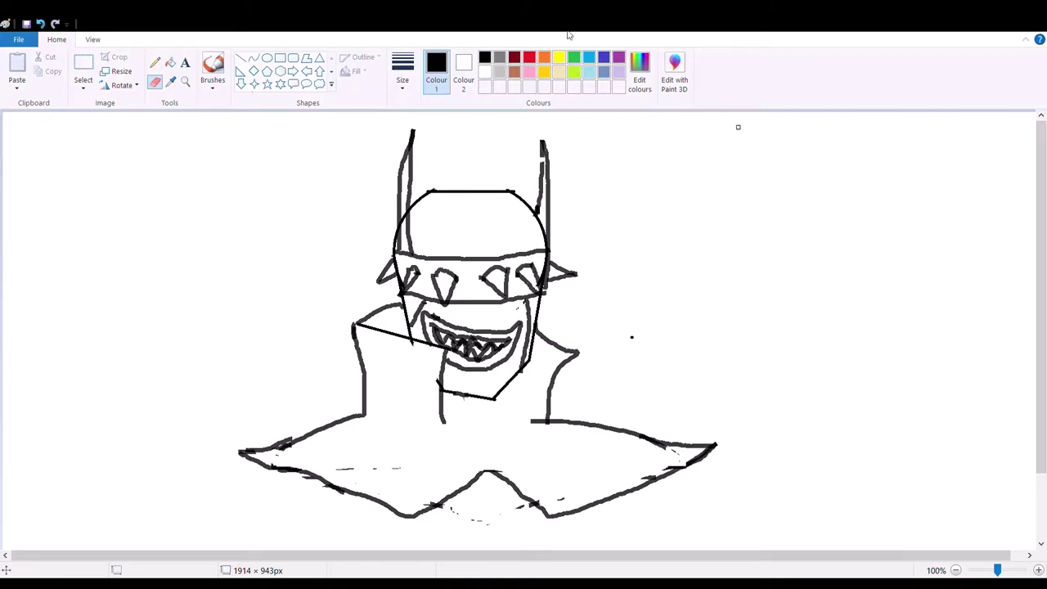
pyautogui.click(217, 65)
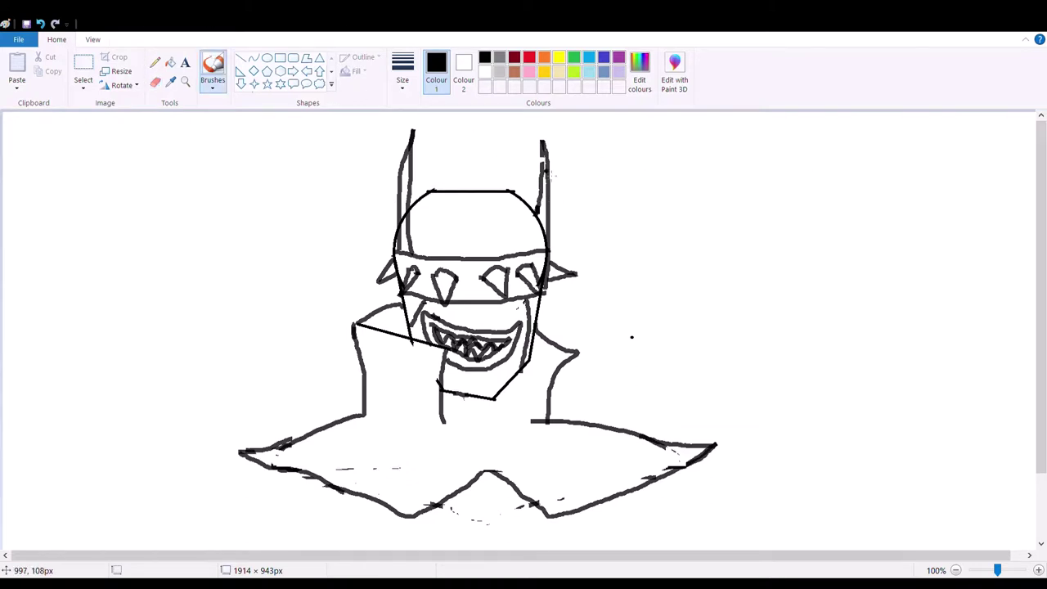
pyautogui.moveTo(546, 156); pyautogui.dragTo(546, 169)
# Step: Draw an angled lapel on each side of the cape's lower front notch and fill both with light yellow
pyautogui.moveTo(483, 473)
pyautogui.mouseDown()
pyautogui.moveTo(449, 461)
pyautogui.moveTo(397, 514)
pyautogui.mouseUp()
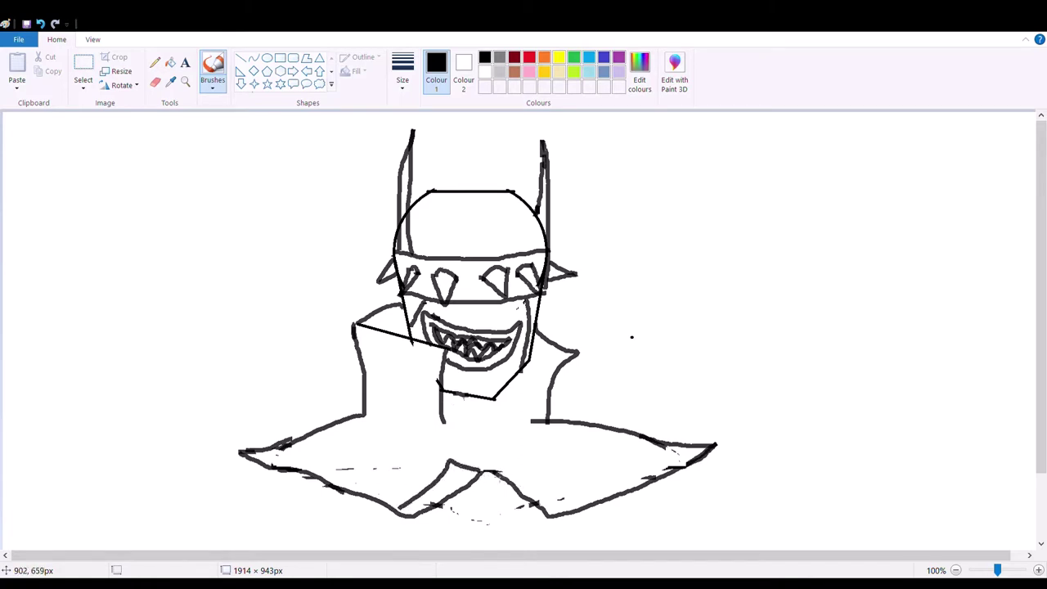
pyautogui.moveTo(504, 471)
pyautogui.mouseDown()
pyautogui.moveTo(514, 465)
pyautogui.moveTo(534, 489)
pyautogui.moveTo(582, 511)
pyautogui.mouseUp()
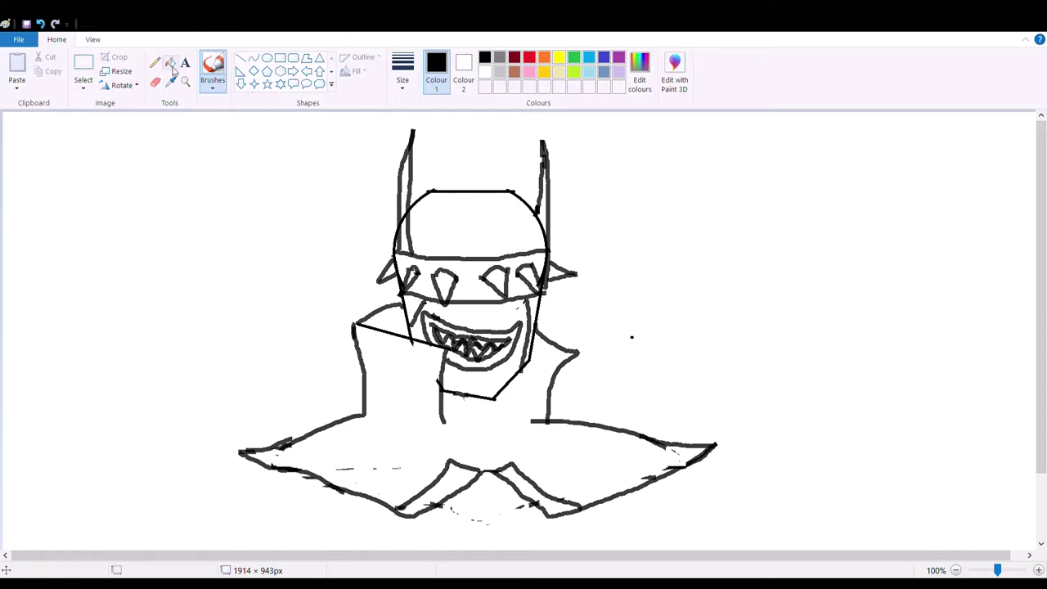
pyautogui.click(171, 62)
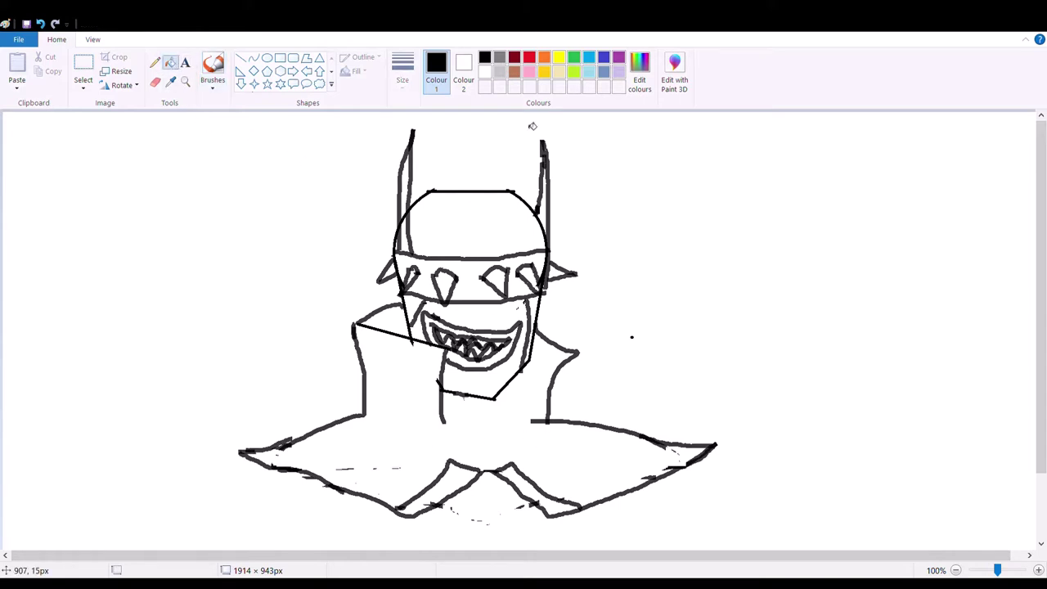
pyautogui.click(563, 73)
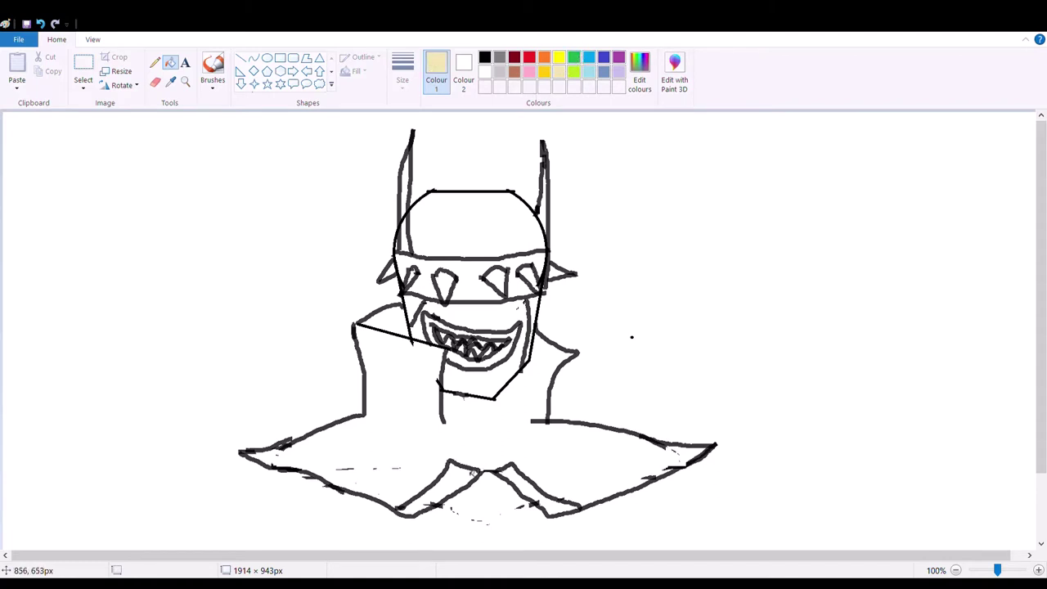
pyautogui.click(460, 485)
pyautogui.click(519, 484)
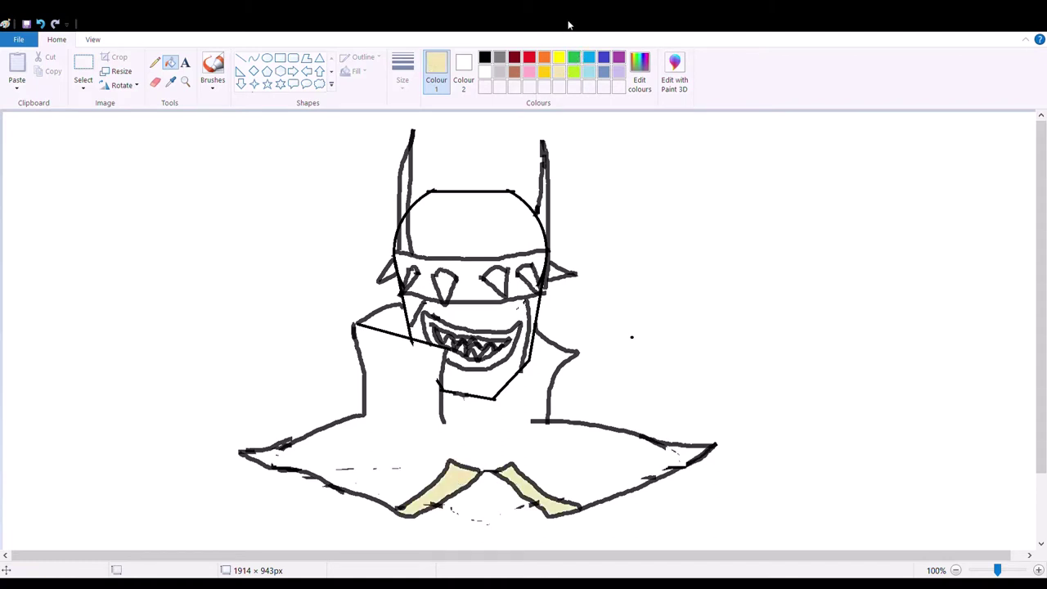
# Step: Fill the top of the head above the visor and both bat ears with black
pyautogui.click(484, 57)
pyautogui.click(484, 239)
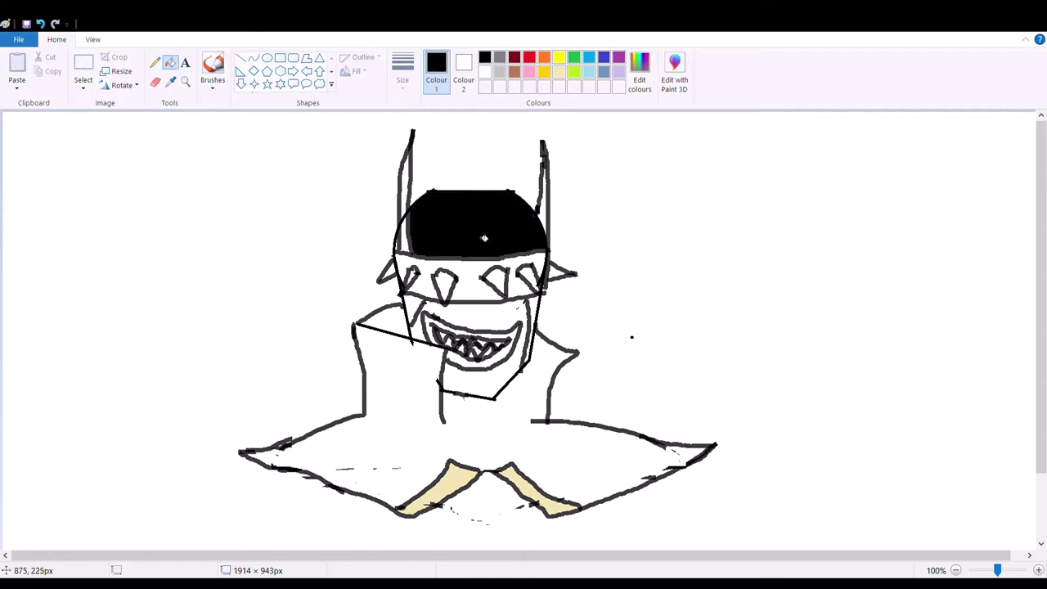
pyautogui.click(407, 218)
pyautogui.click(405, 216)
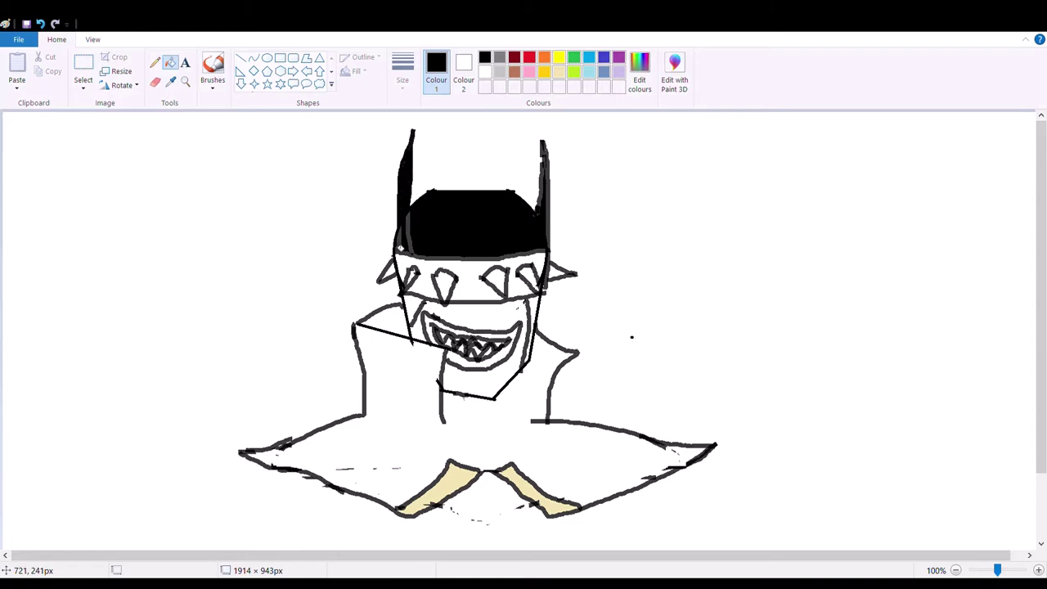
# Step: Fill the cape, the high collar and the mask's cheek areas with black
pyautogui.click(540, 357)
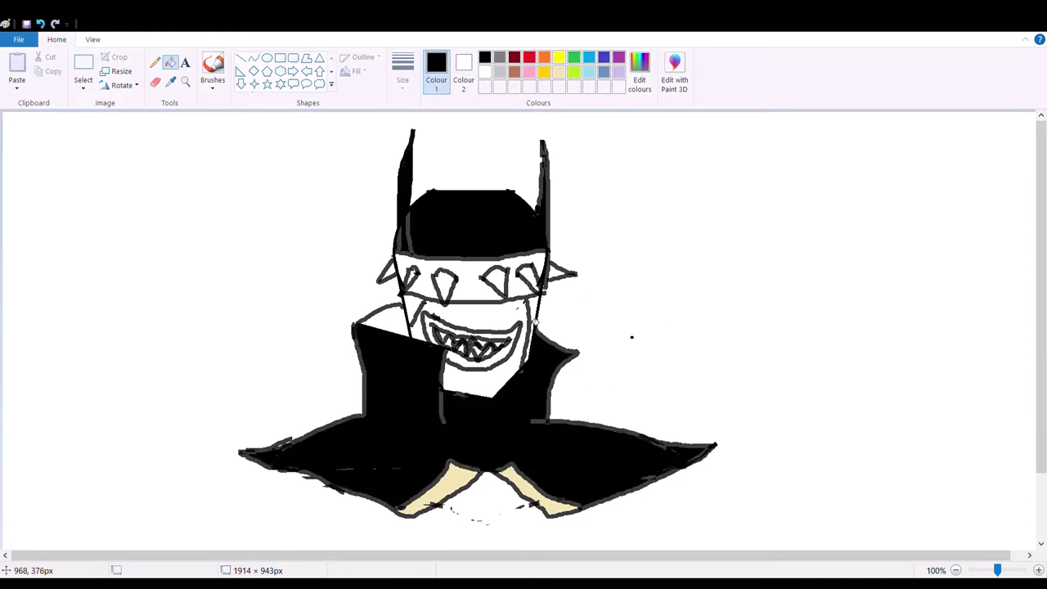
pyautogui.click(407, 325)
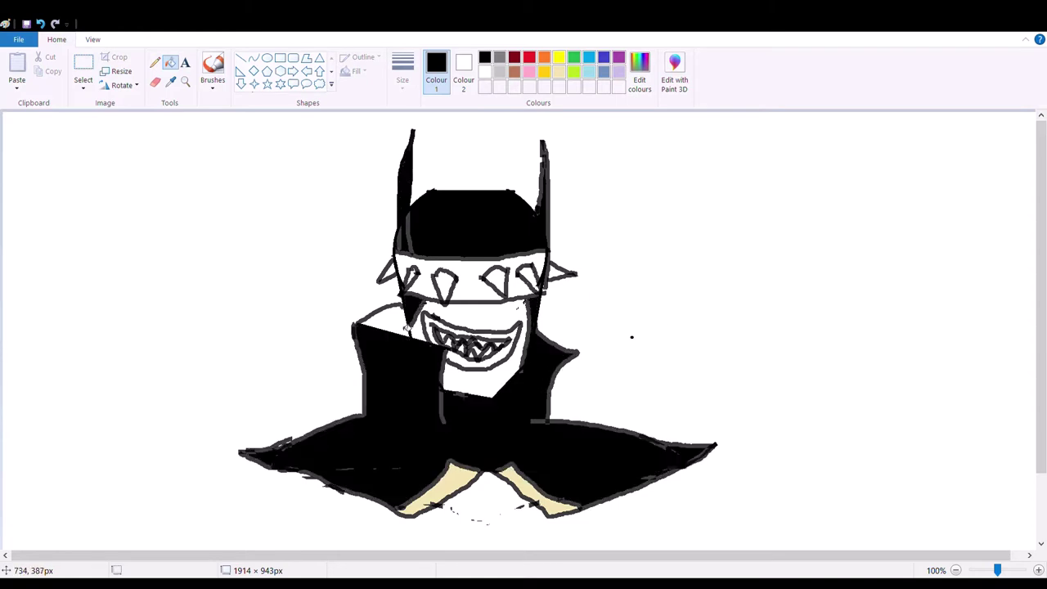
pyautogui.click(403, 326)
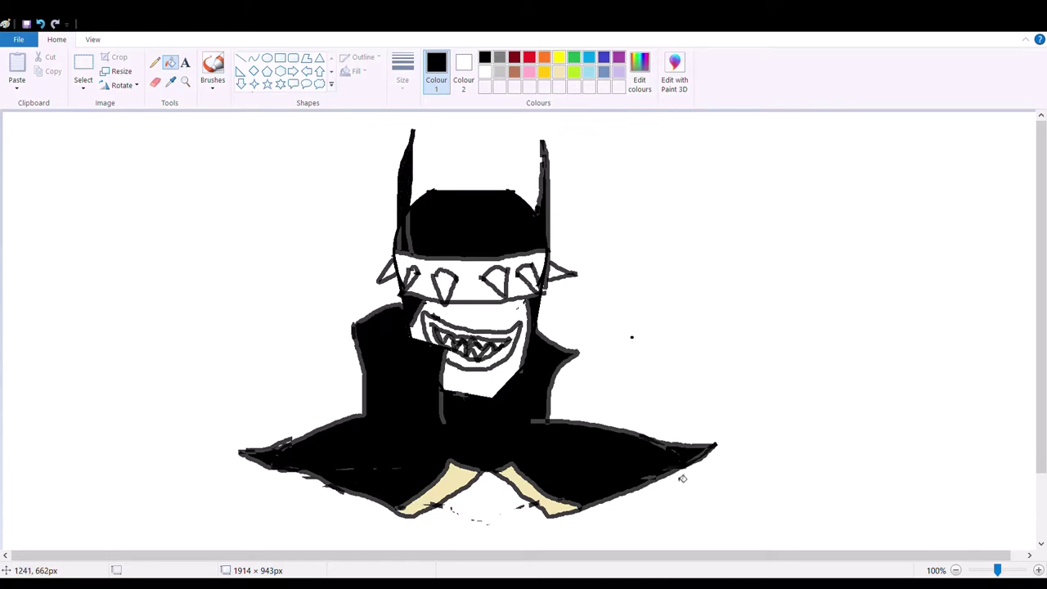
# Step: Fill the visor band and its spikes with light grey and the lips around the teeth with red
pyautogui.click(500, 71)
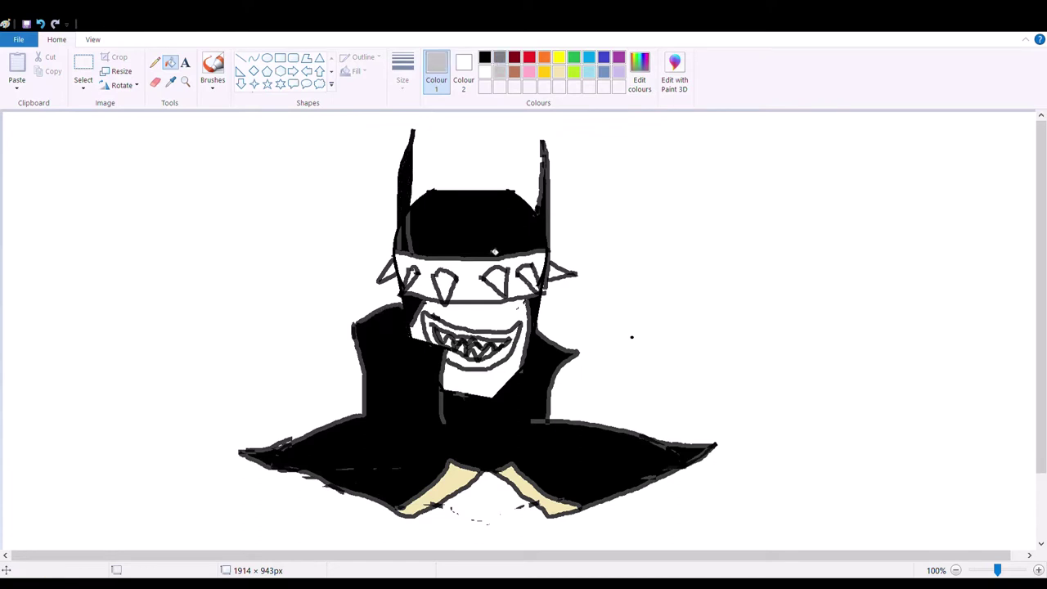
pyautogui.click(481, 277)
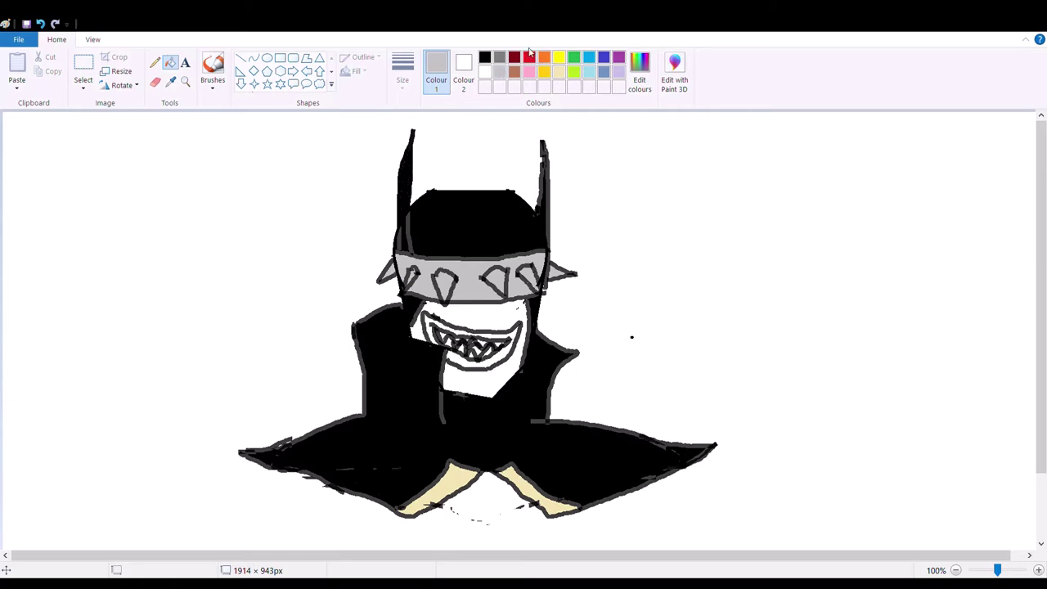
pyautogui.click(529, 59)
pyautogui.click(509, 355)
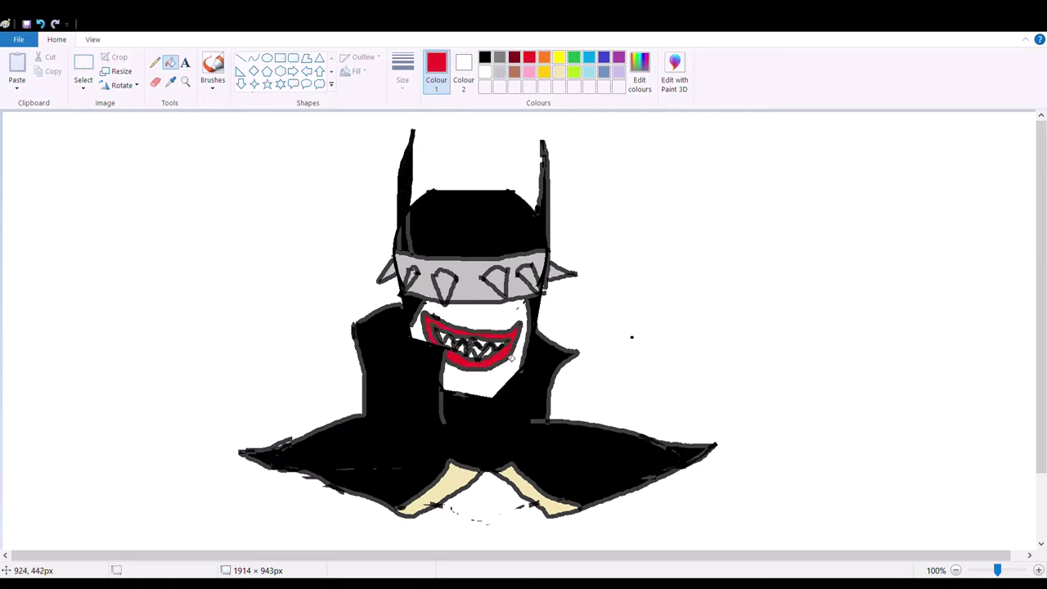